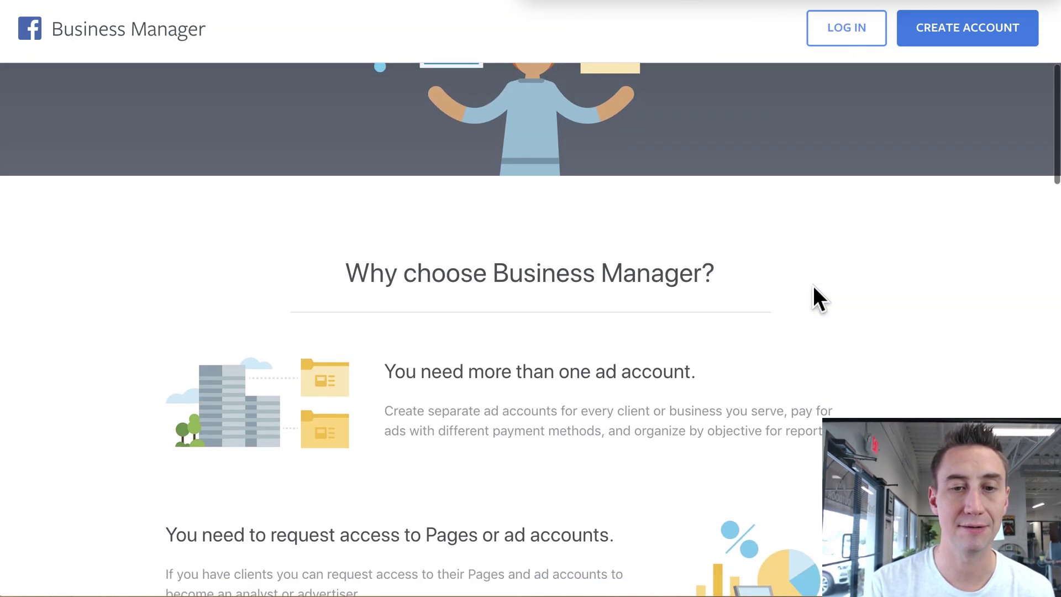
scroll(813, 286, "down", 7)
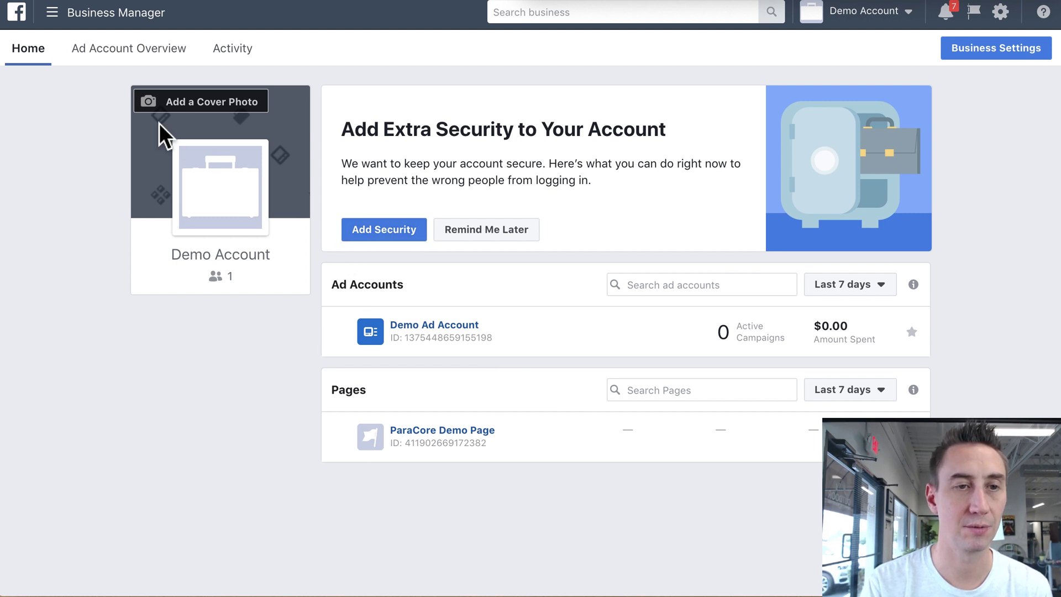
Step: Review the Ad Account Overview, then view Activity showing no admins or employees added or removed
left_click(136, 62)
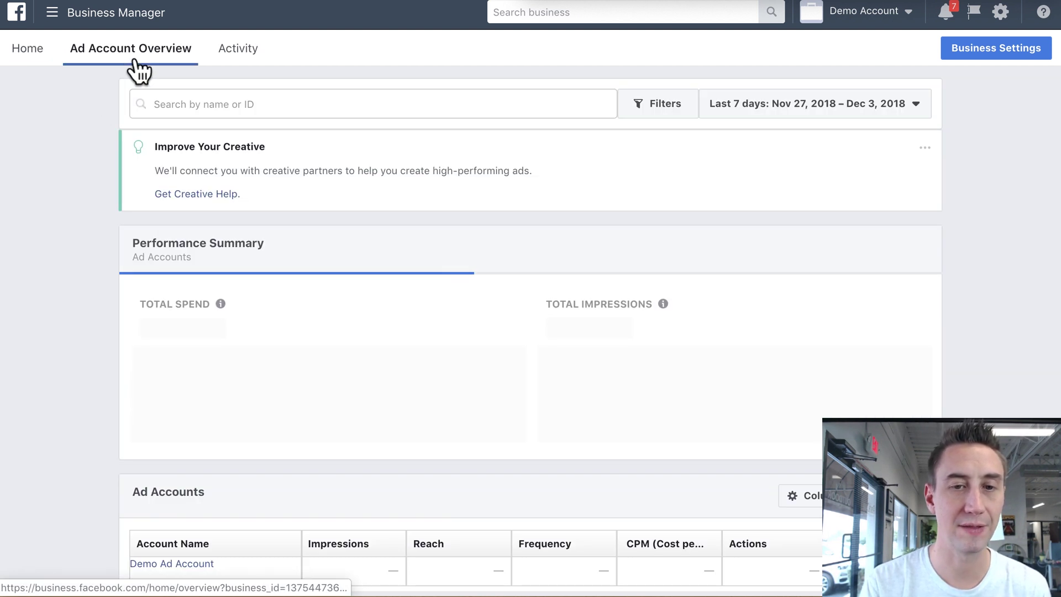
scroll(94, 199, "down", 1)
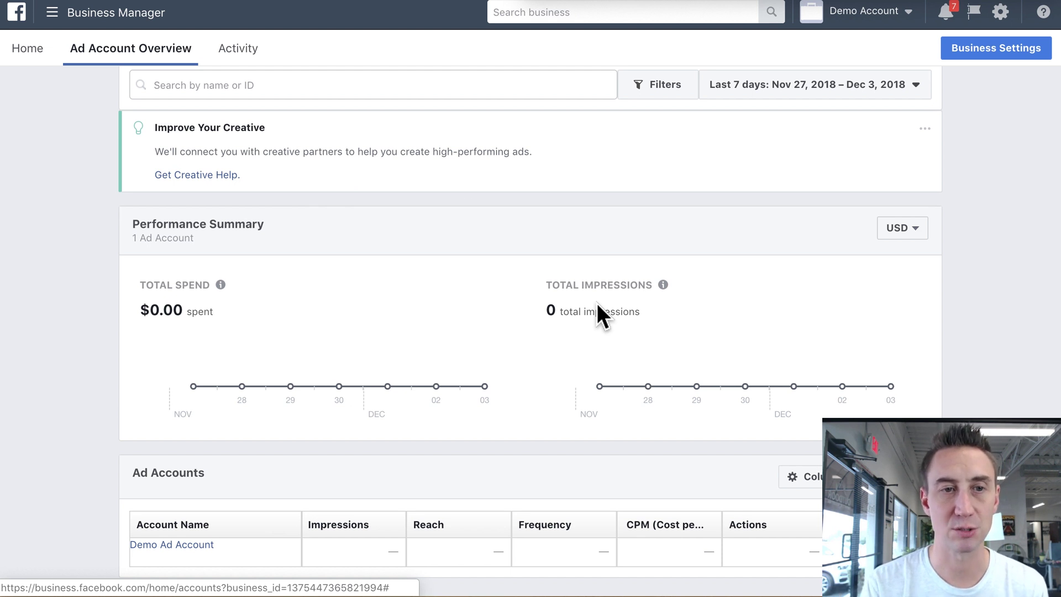
left_click(247, 55)
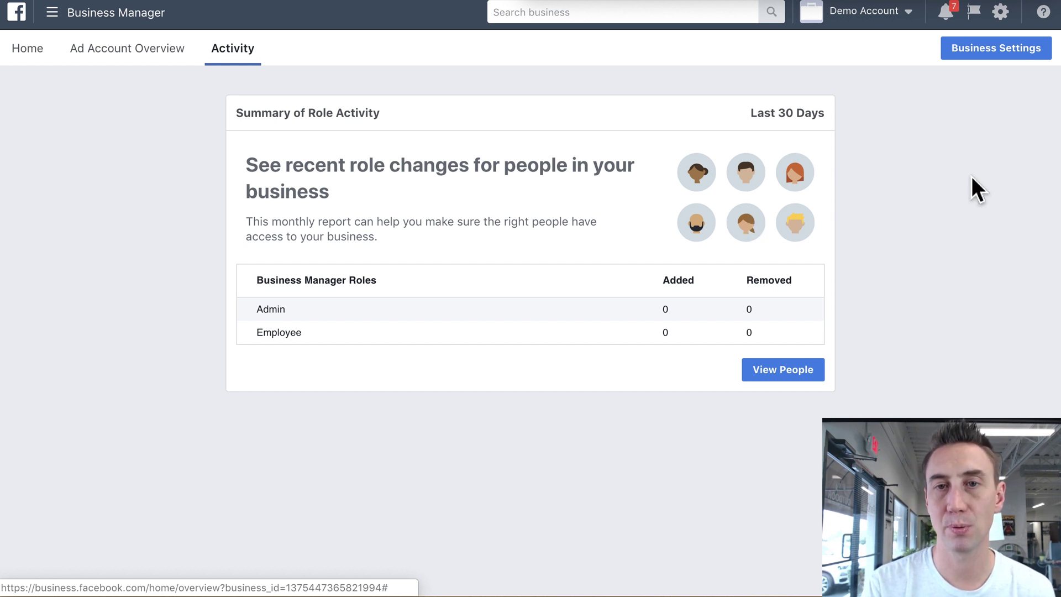
Step: Open Business Settings at the People list, showing one admin assigned to ParaCore Demo Page
left_click(987, 54)
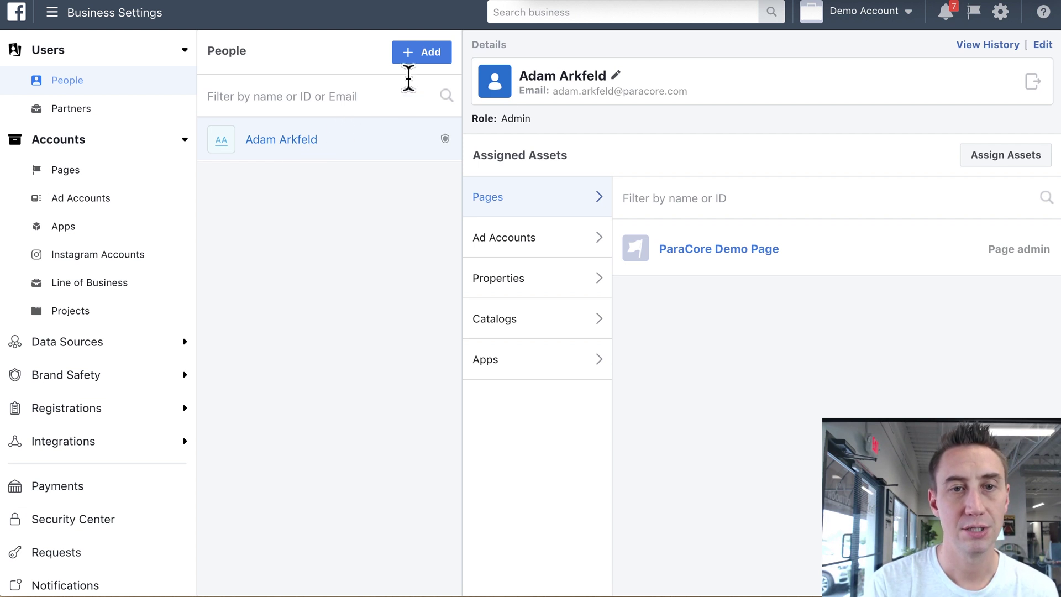
left_click(429, 62)
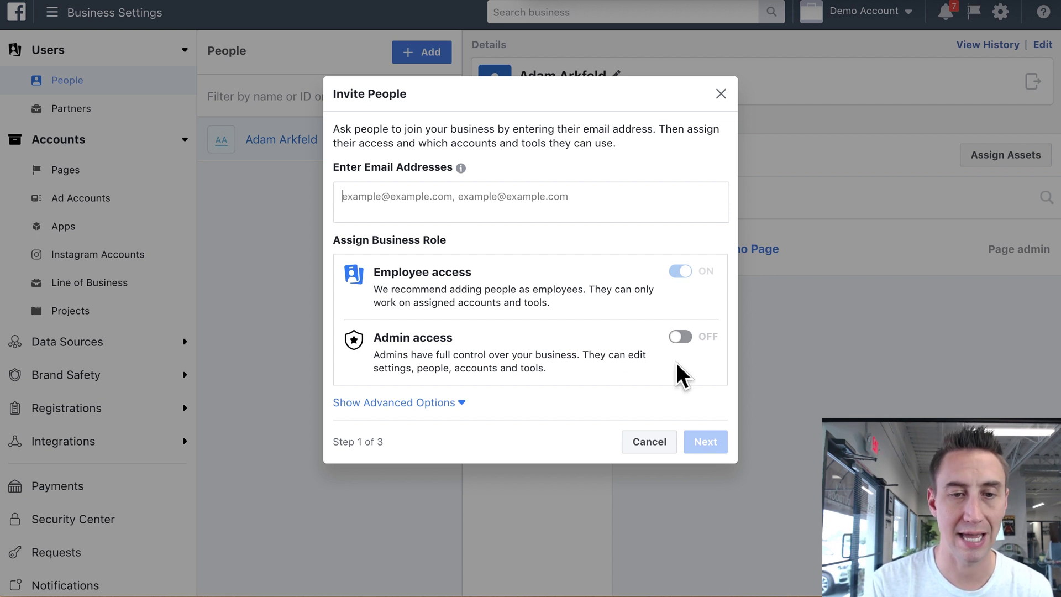
left_click(460, 405)
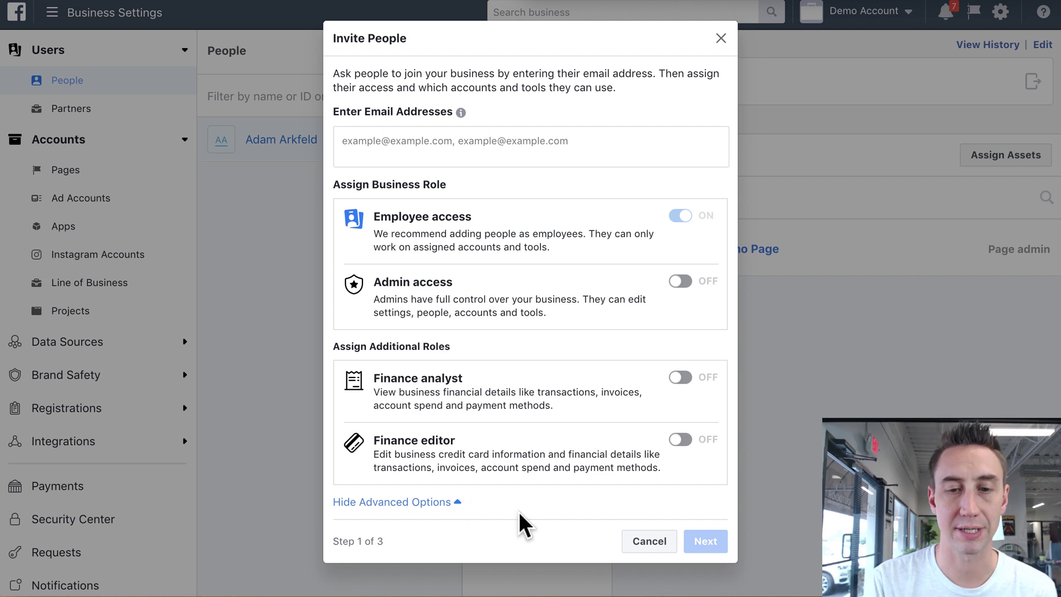
left_click(654, 544)
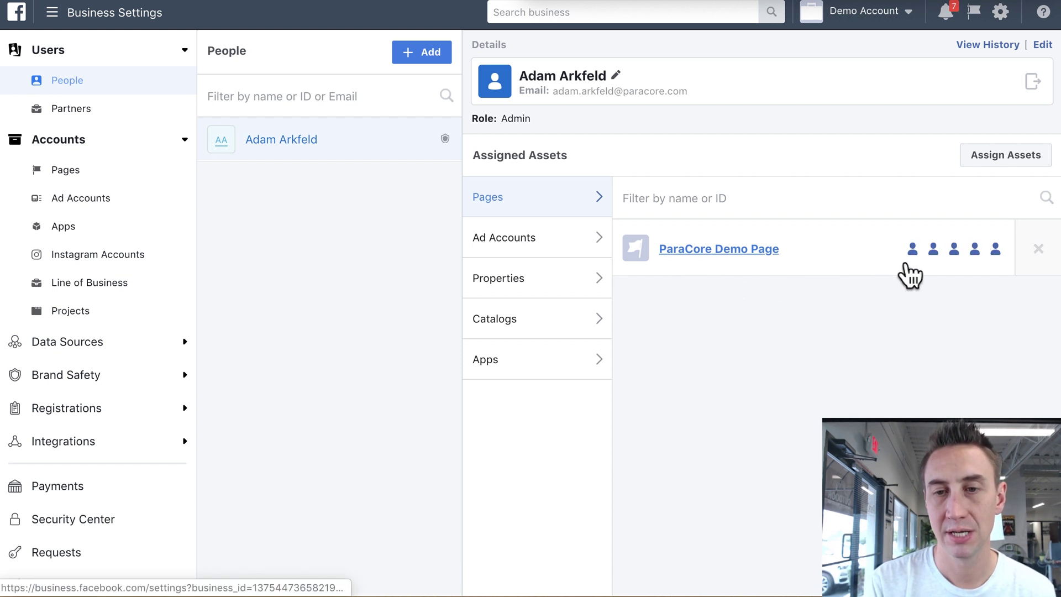
mouse_move(925, 263)
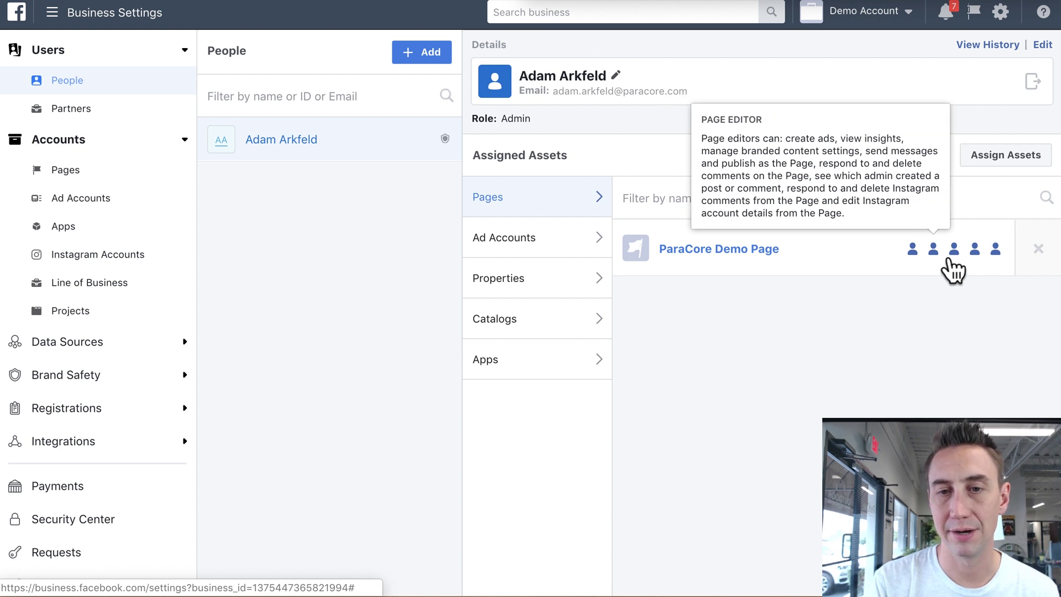
mouse_move(970, 260)
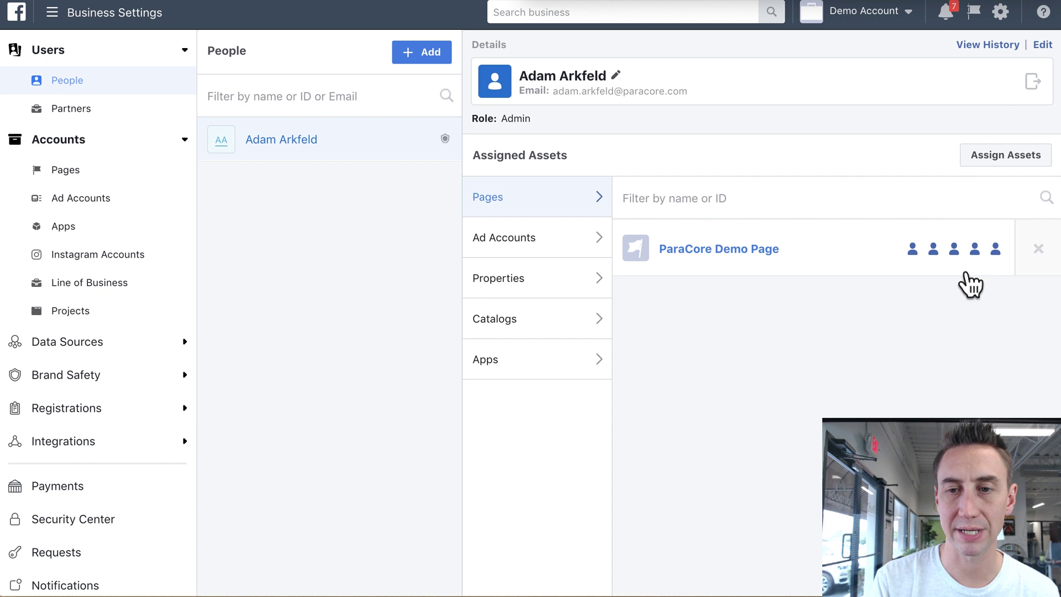
left_click(575, 246)
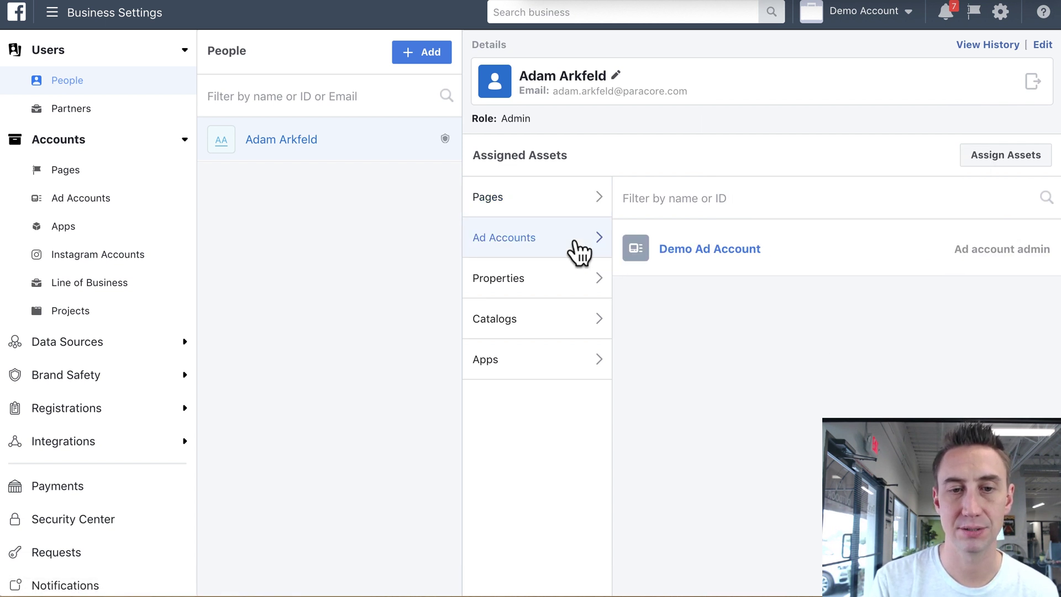
left_click(564, 287)
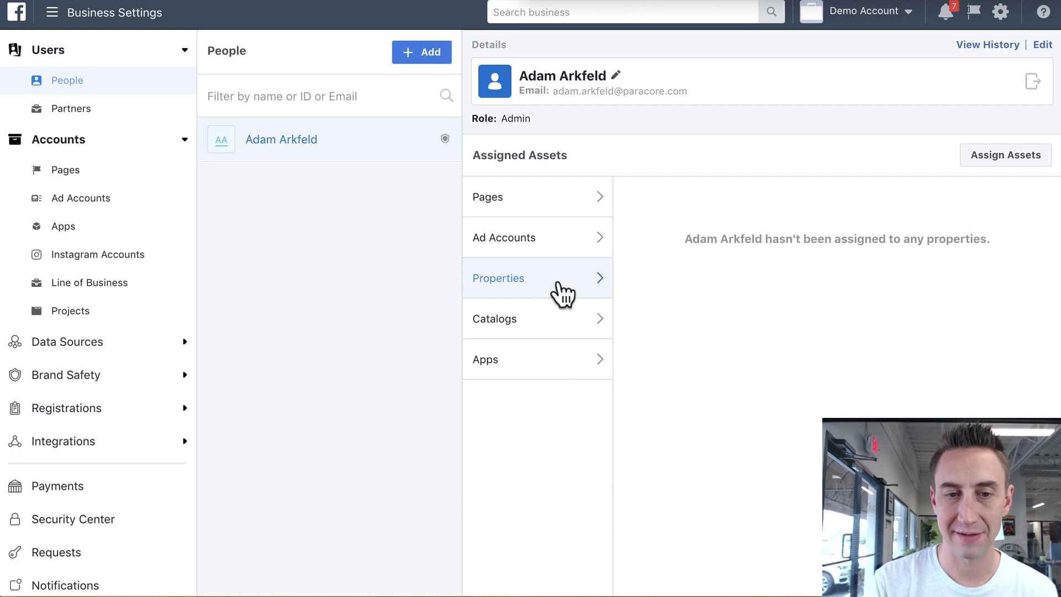
left_click(551, 330)
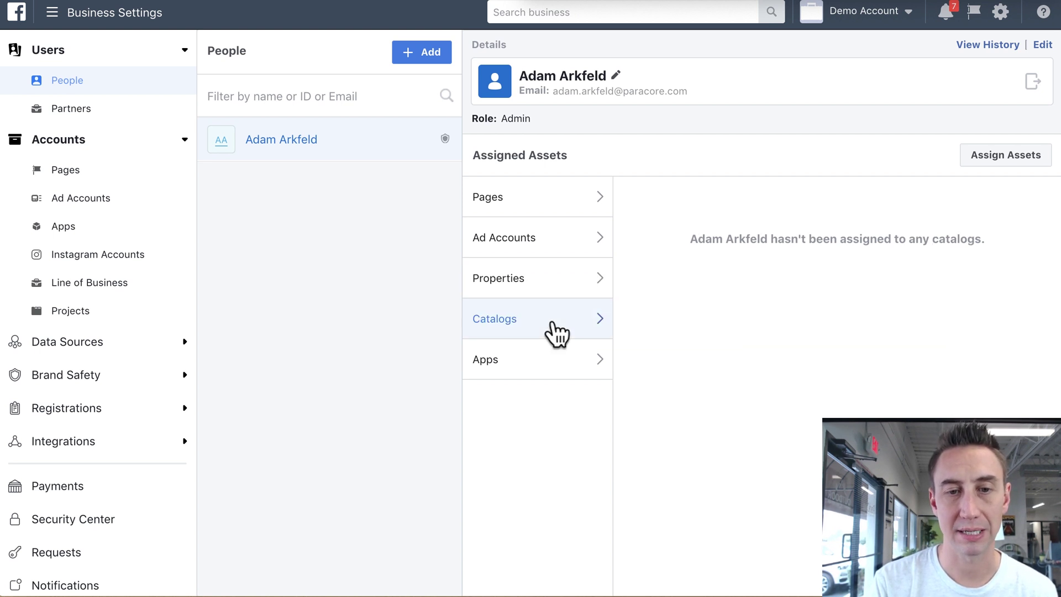
left_click(542, 378)
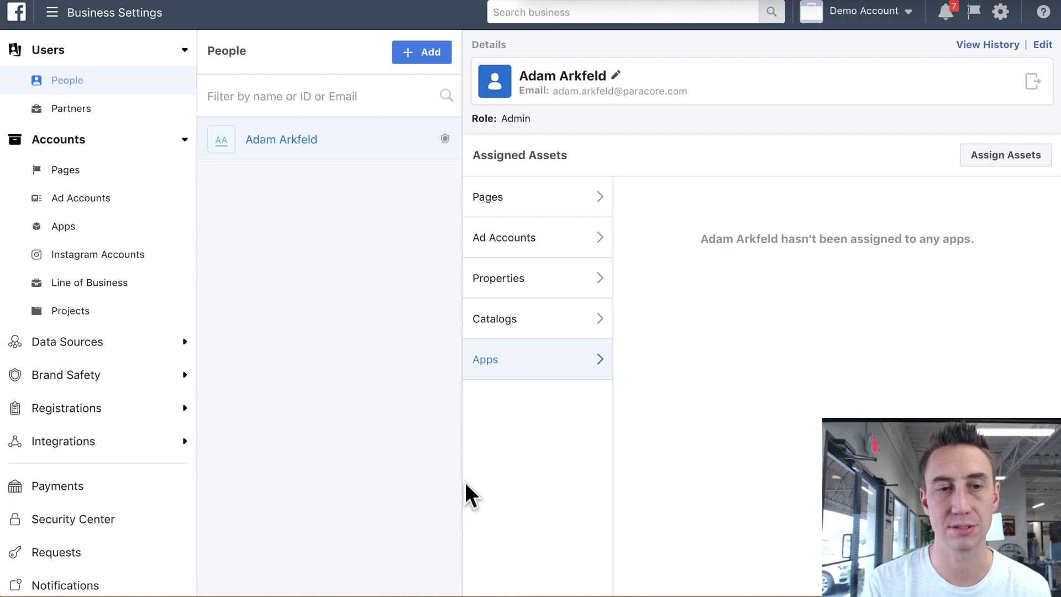
left_click(539, 200)
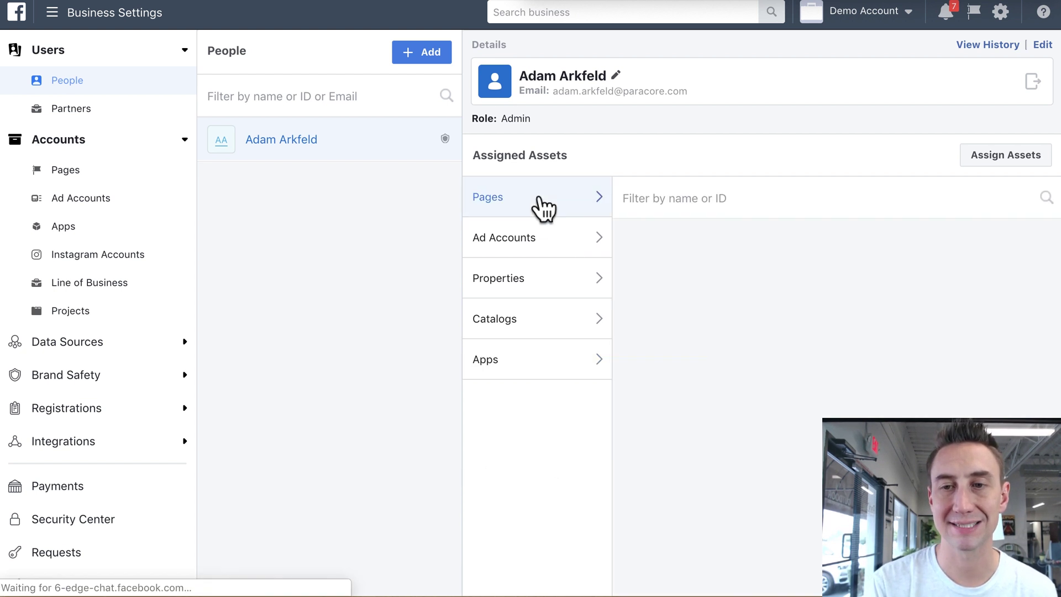
left_click(1005, 161)
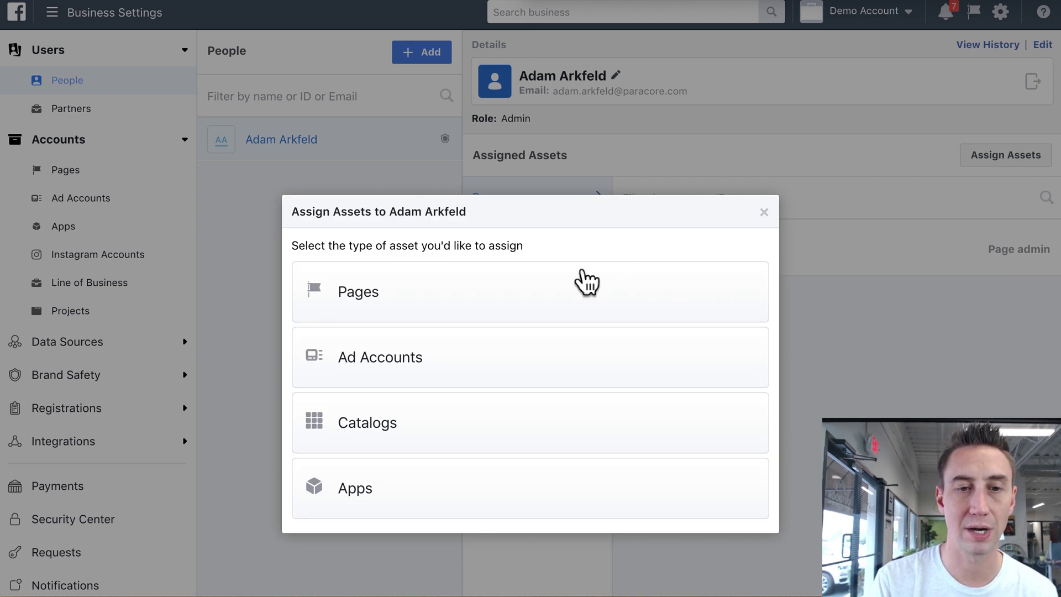
left_click(526, 304)
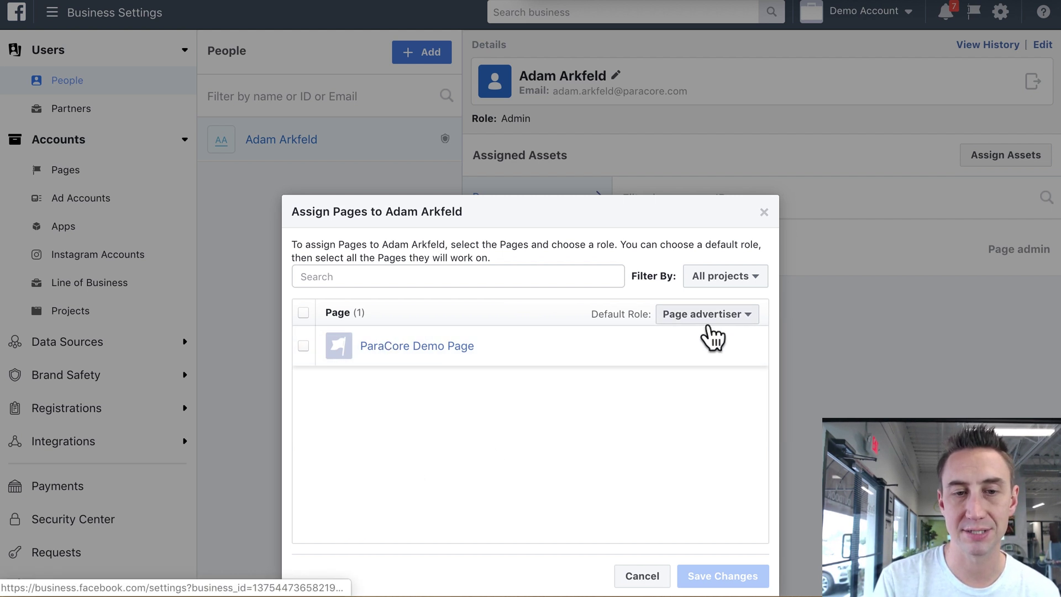
left_click(306, 347)
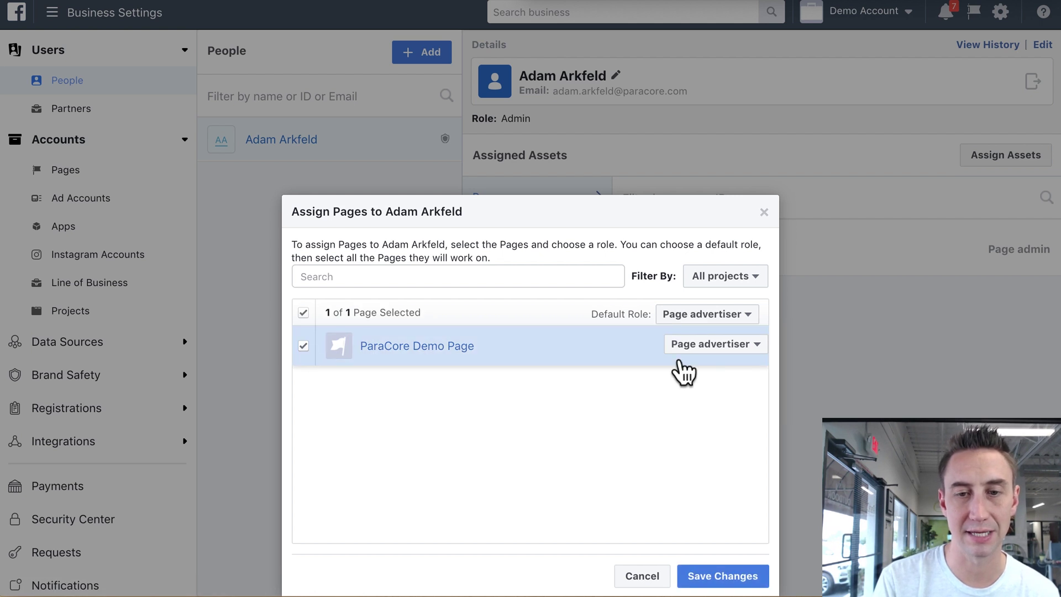
left_click(715, 351)
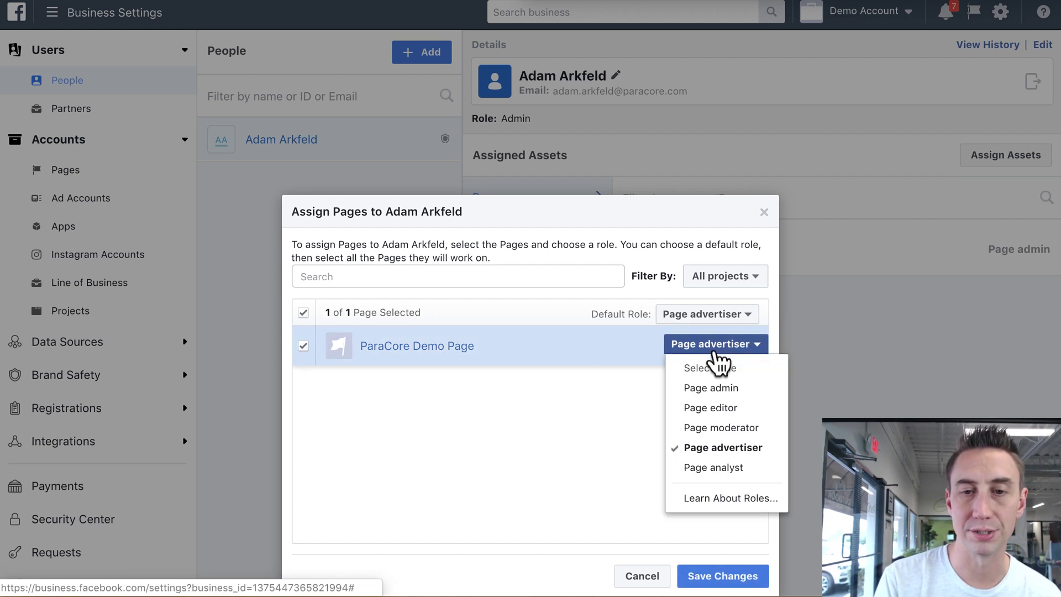
left_click(714, 351)
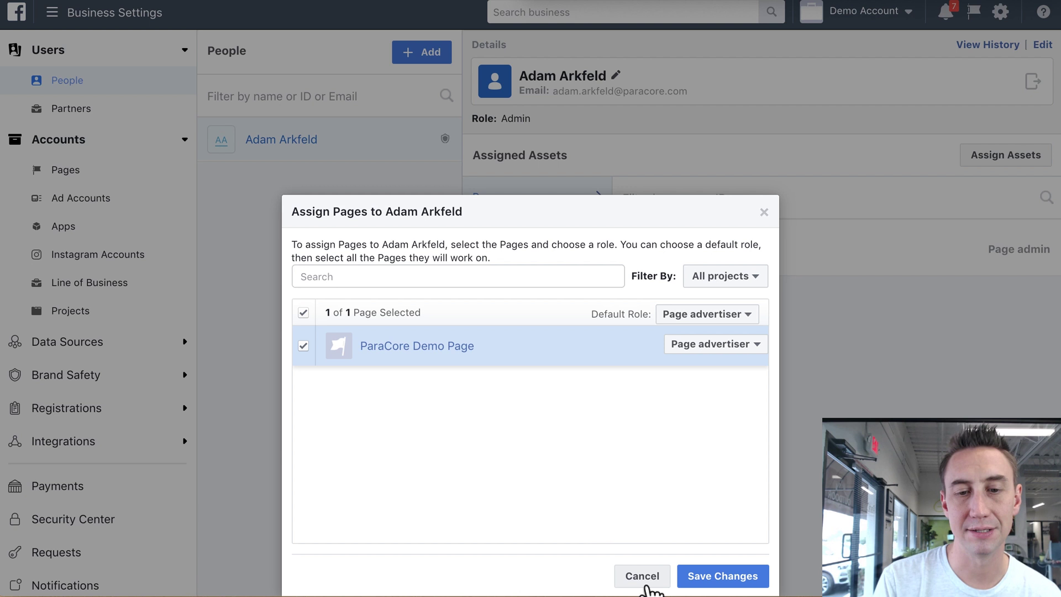
left_click(643, 580)
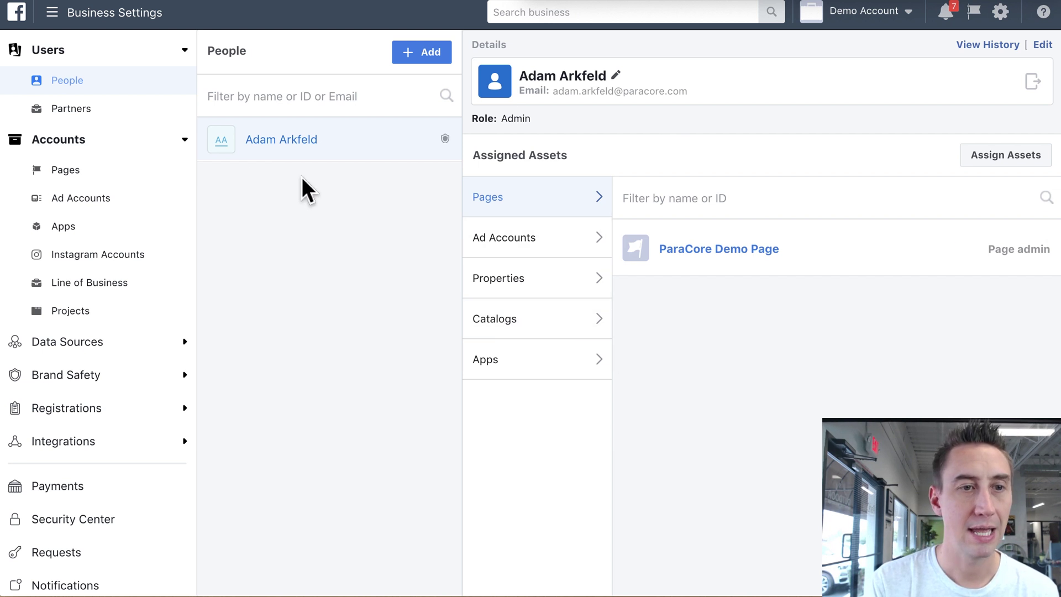
left_click(99, 119)
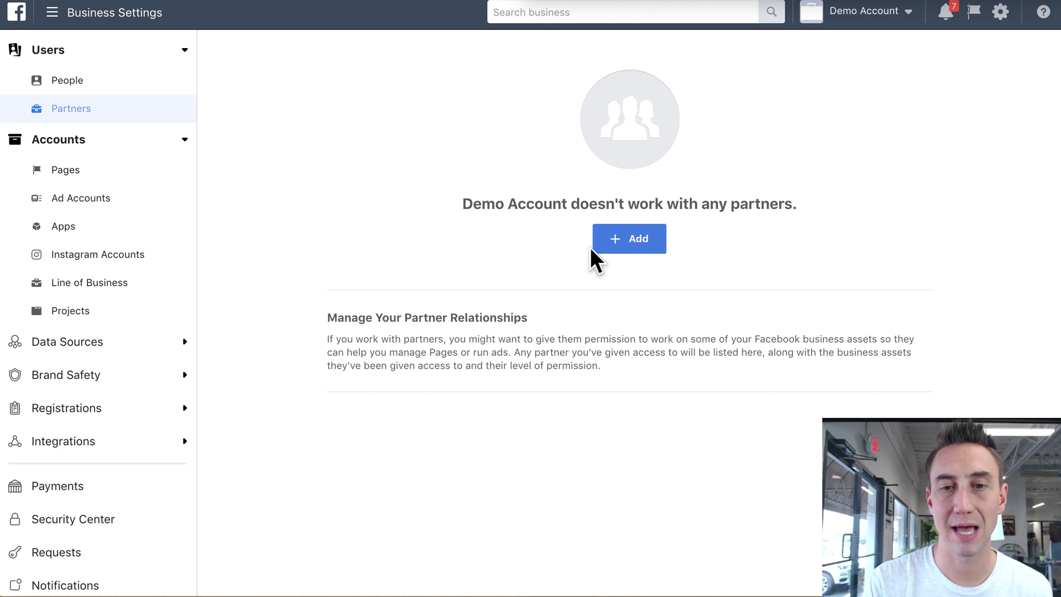
left_click(633, 249)
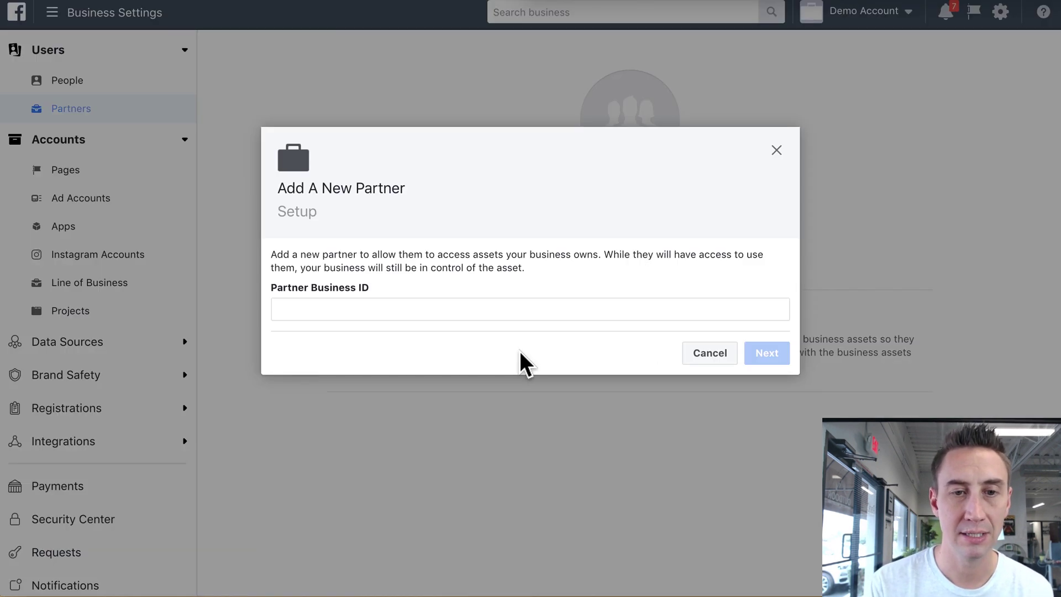
left_click(707, 355)
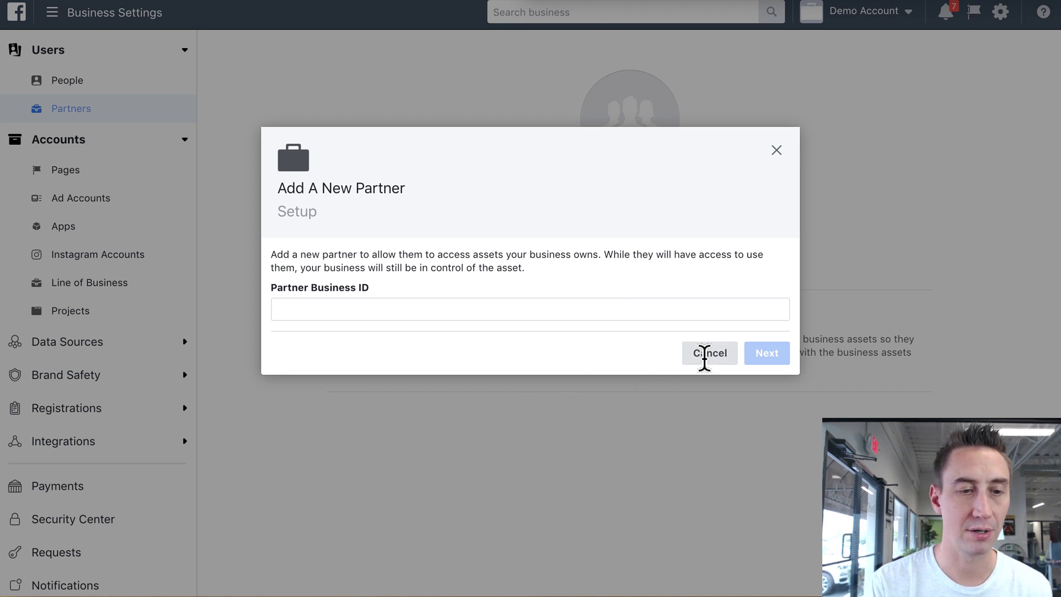
scroll(158, 321, "down", 3)
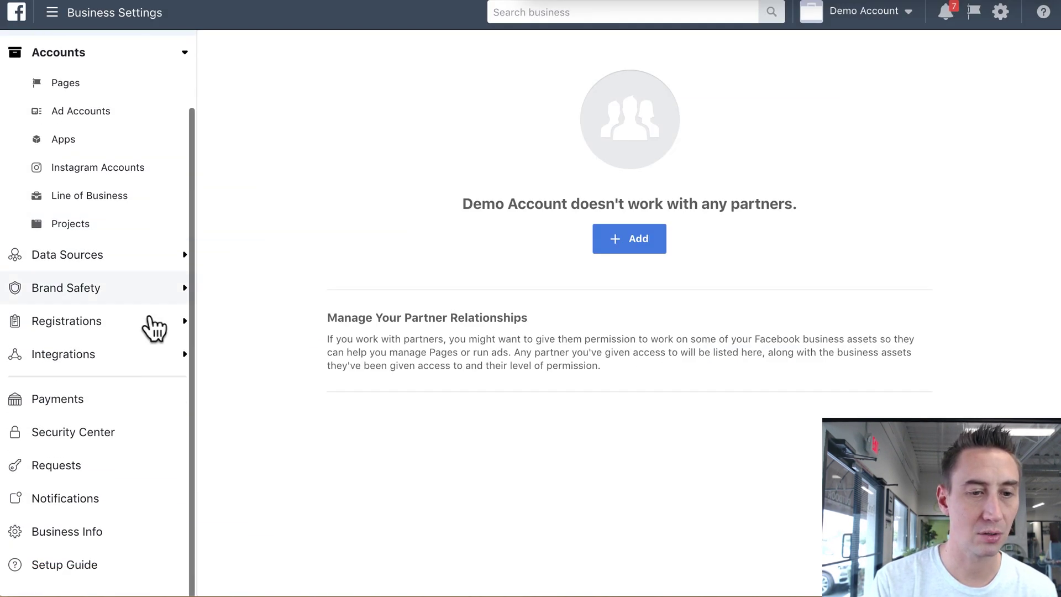
left_click(83, 542)
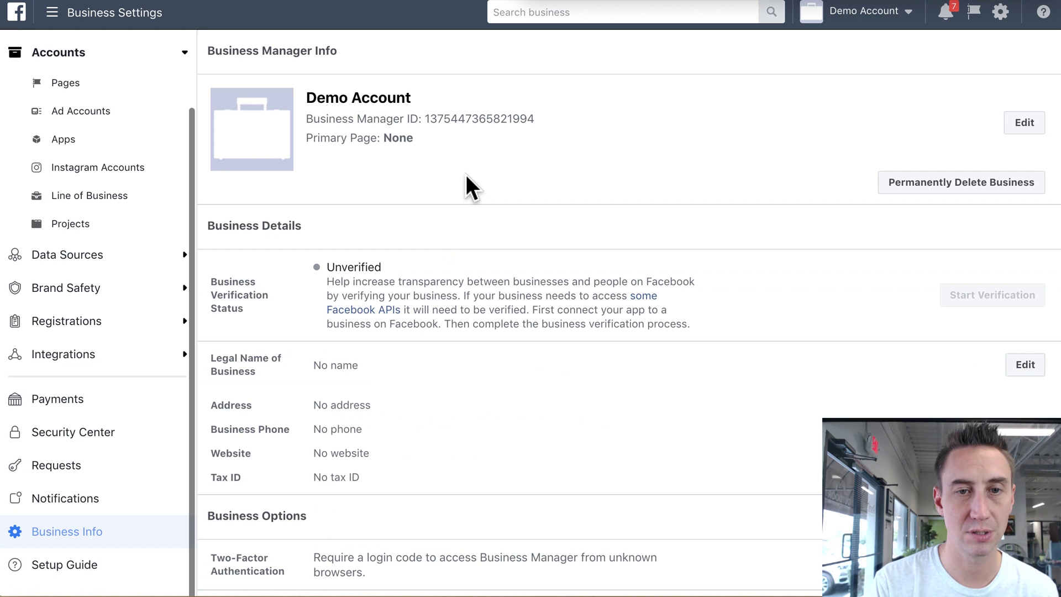
double_click(479, 123)
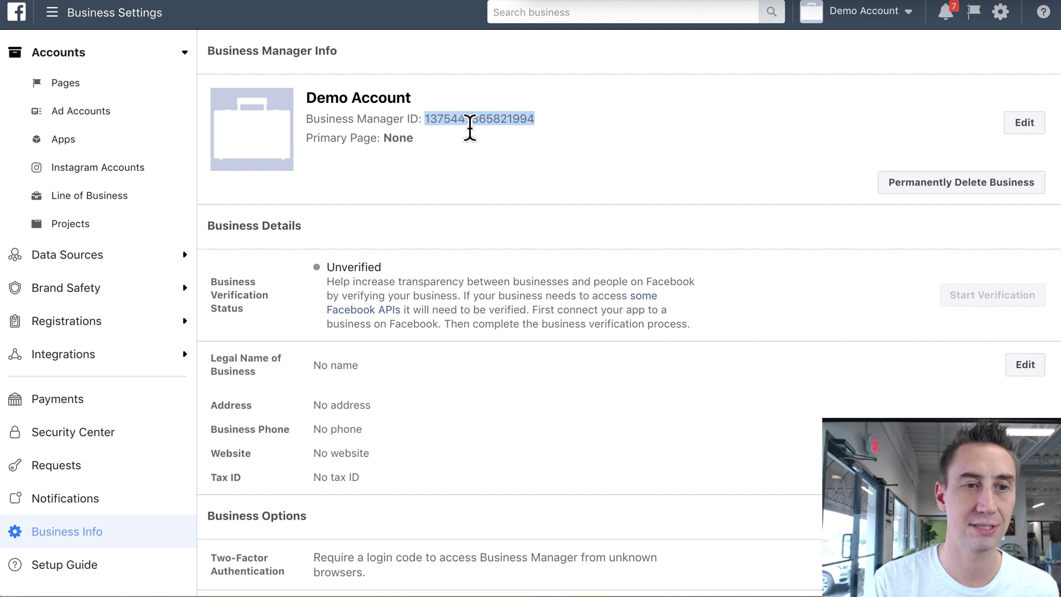
scroll(135, 157, "up", 3)
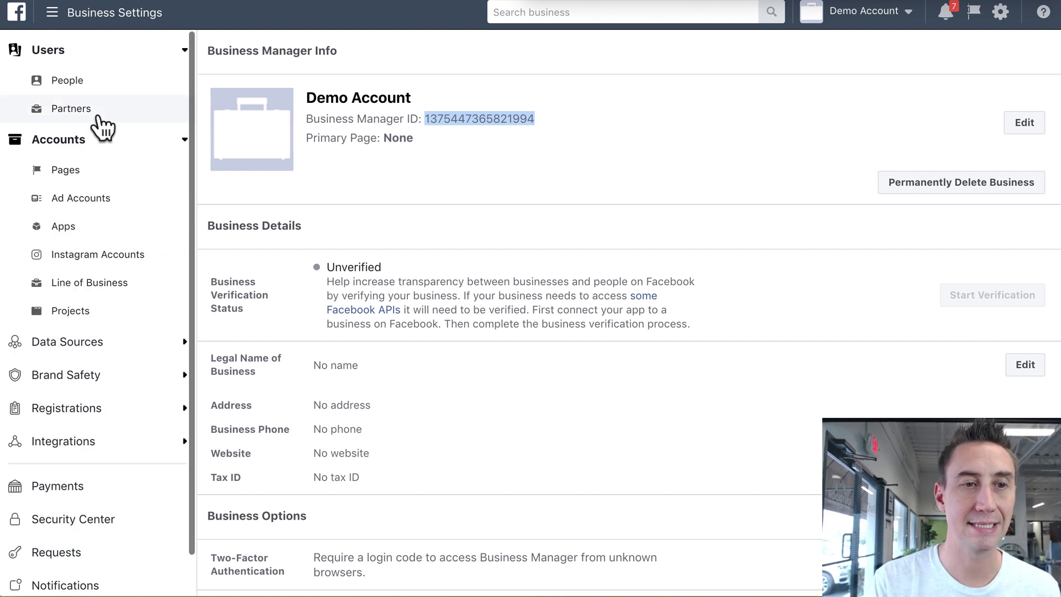
left_click(100, 113)
left_click(642, 238)
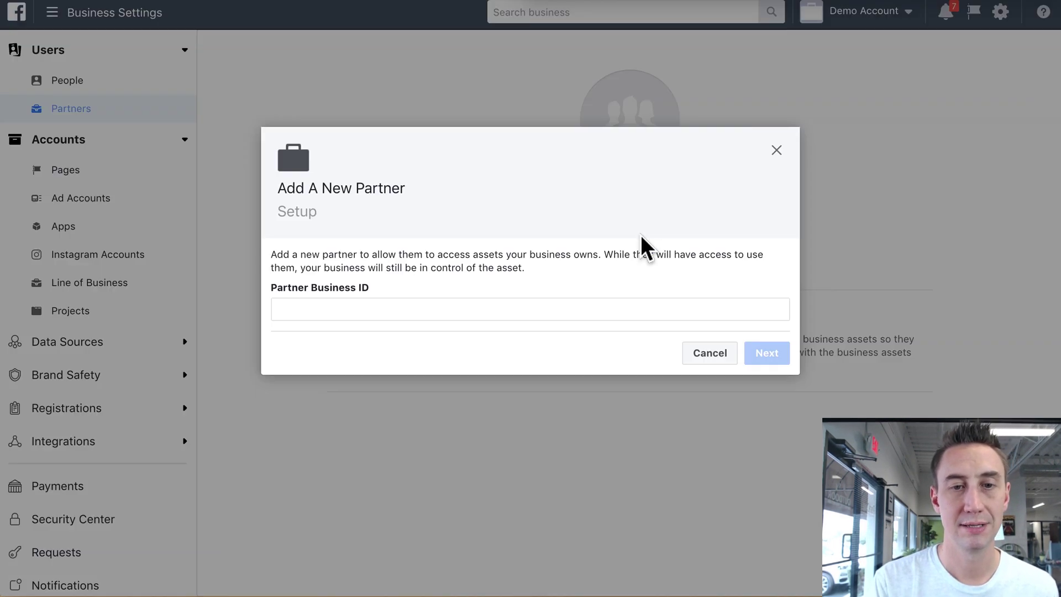
left_click(592, 318)
left_click(710, 357)
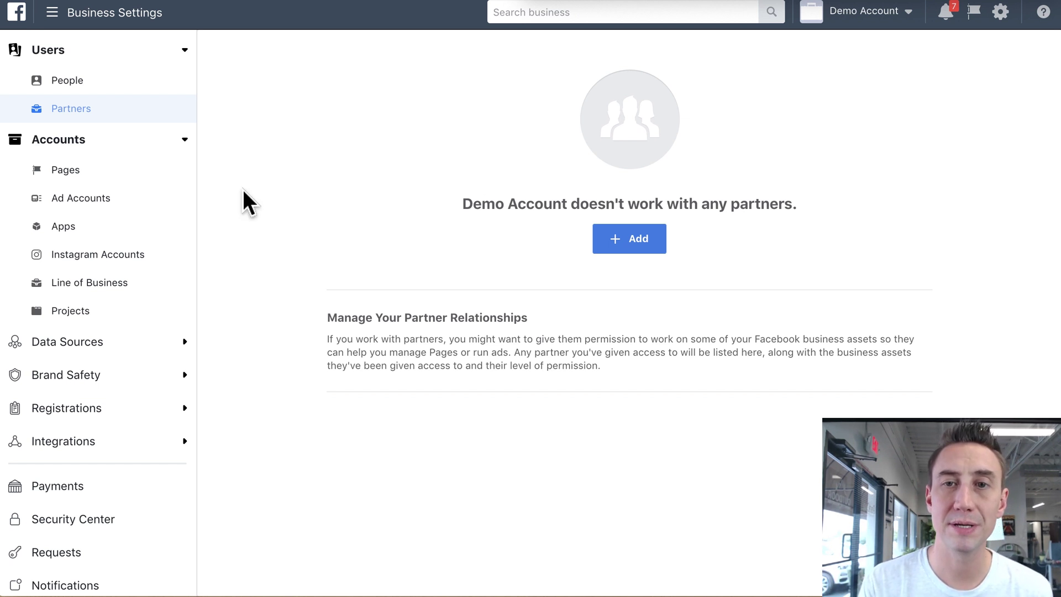
Step: Check Pages, then show Demo Ad Account (USD, America/Phoenix) with its one ad account admin
left_click(88, 171)
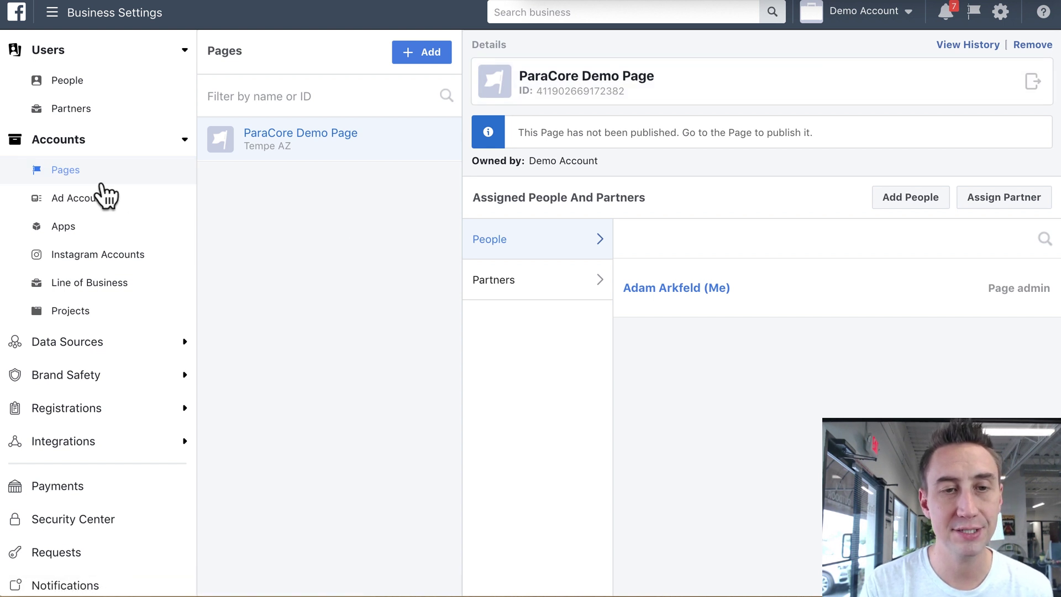
left_click(113, 209)
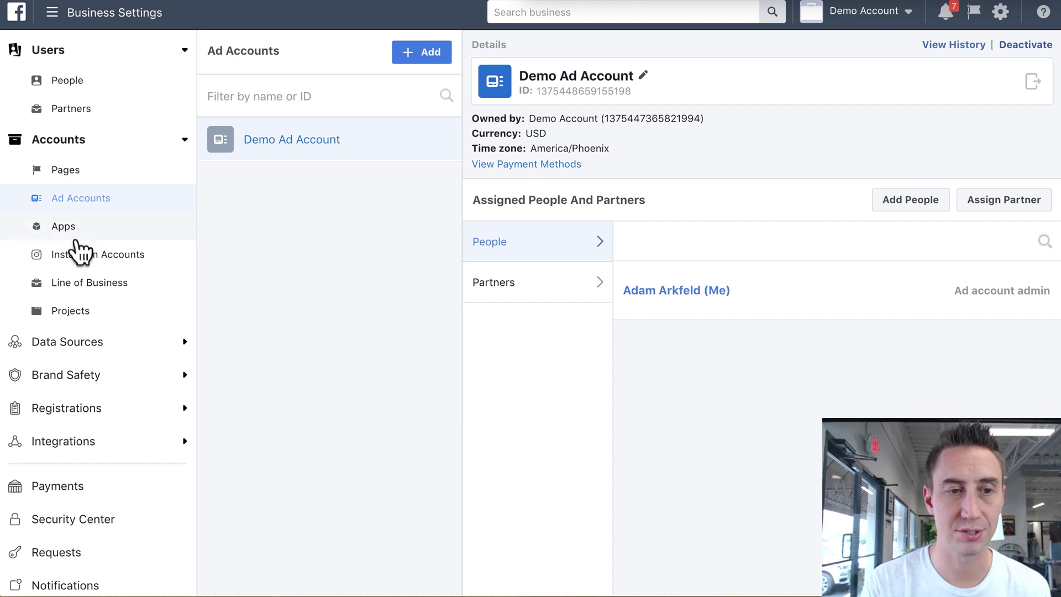
Step: Browse the Apps and Instagram Accounts settings, then reach the Line of Business page
left_click(76, 239)
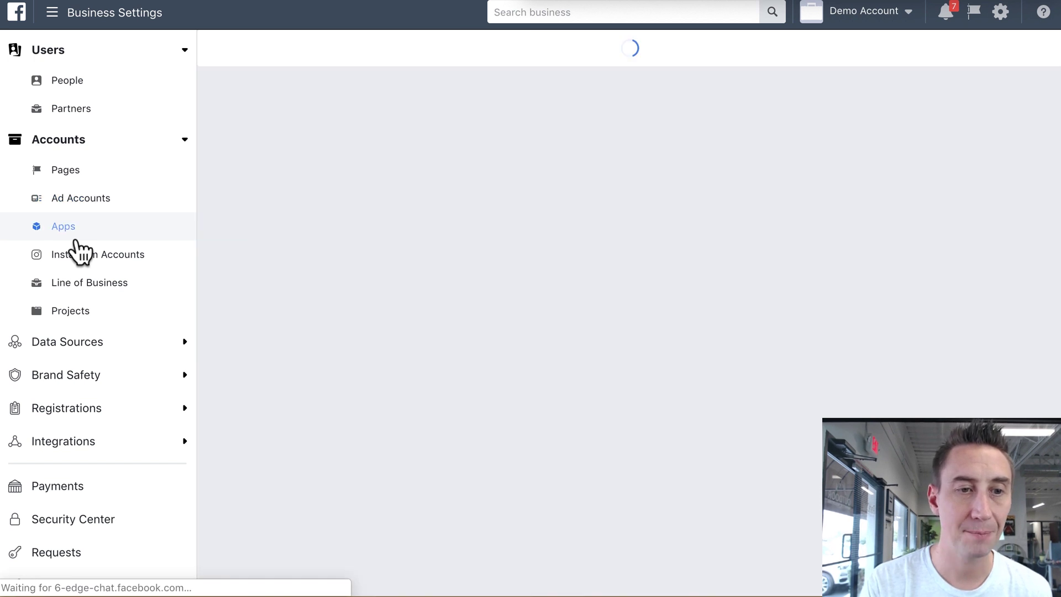
left_click(82, 268)
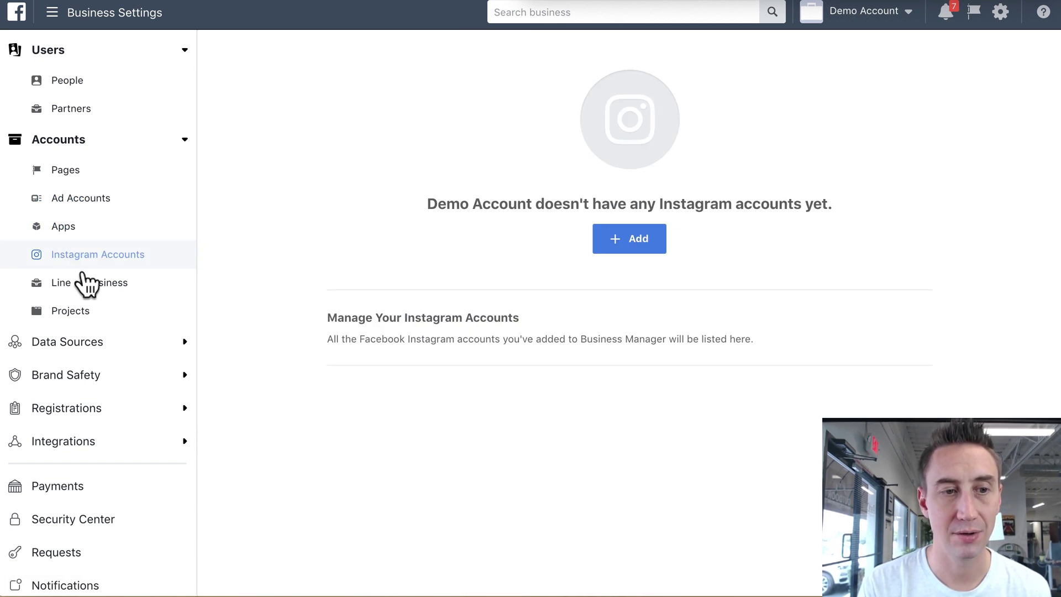
left_click(87, 282)
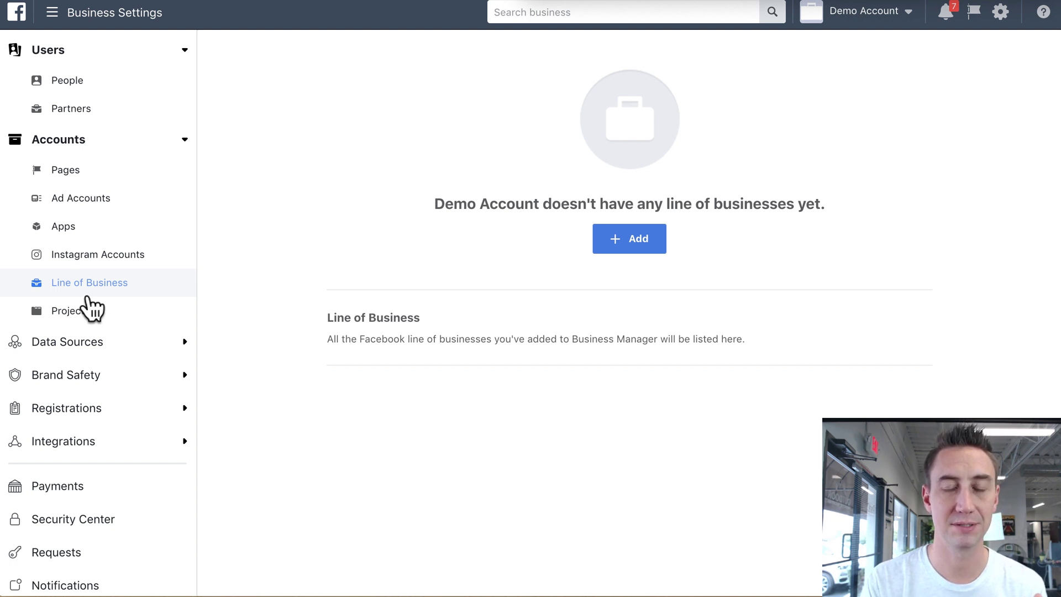
Step: Start adding a line of business, cancel it, check Projects, and return to Line of Business
left_click(630, 243)
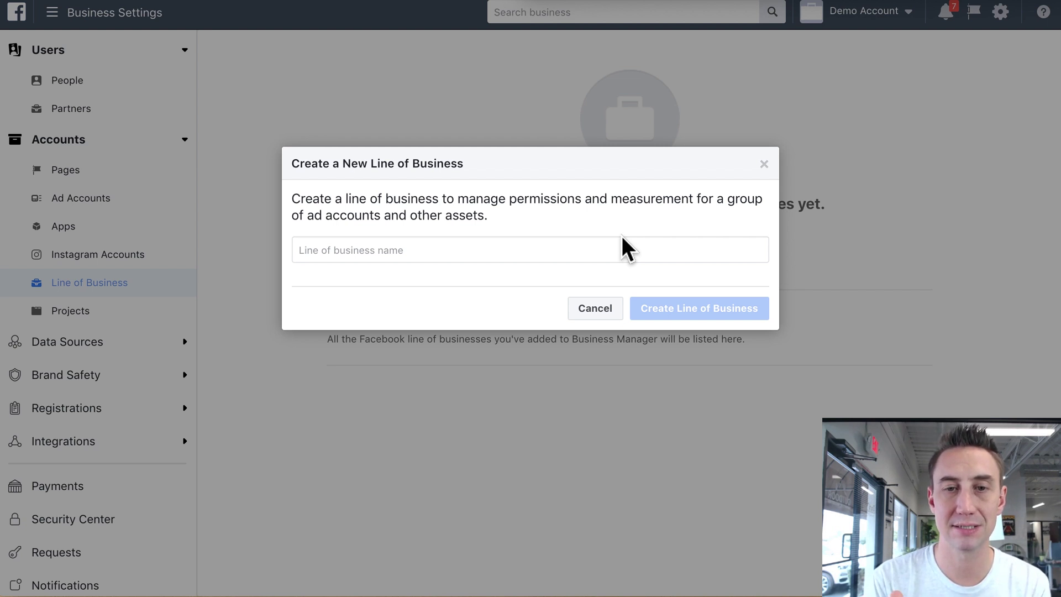
left_click(605, 307)
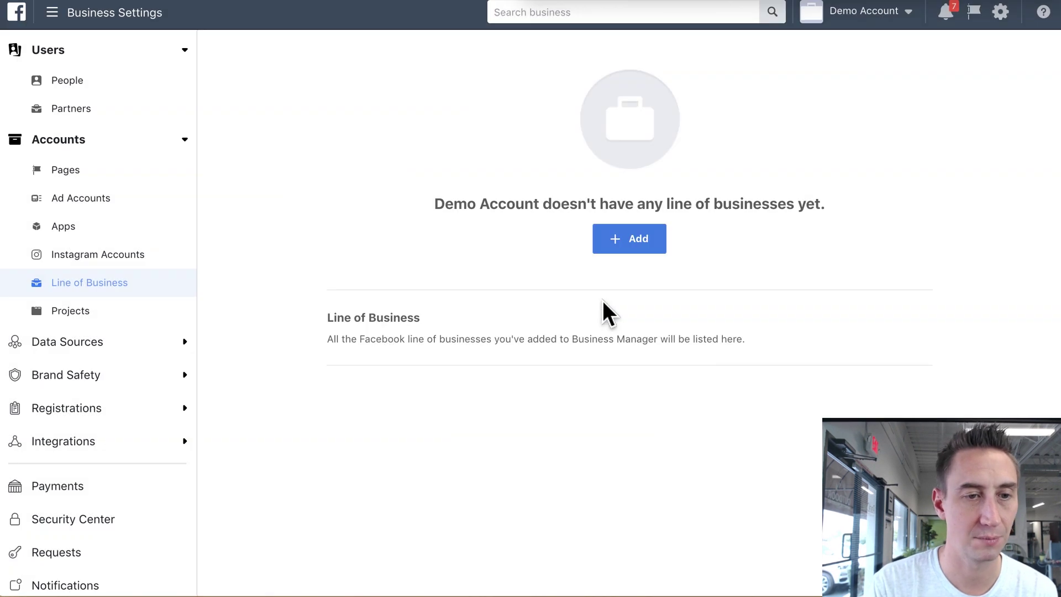
left_click(98, 329)
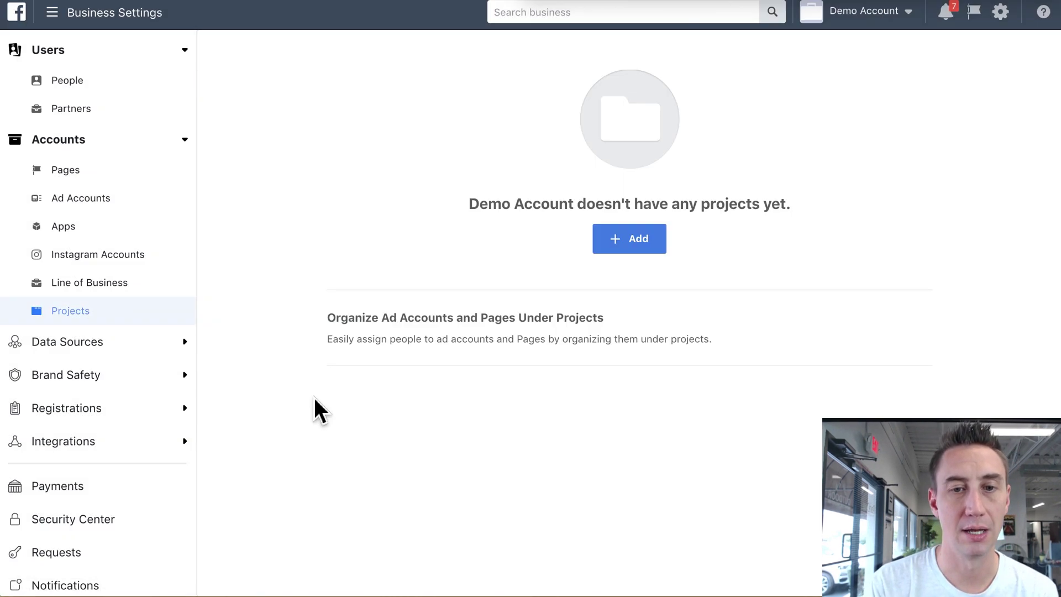
left_click(145, 293)
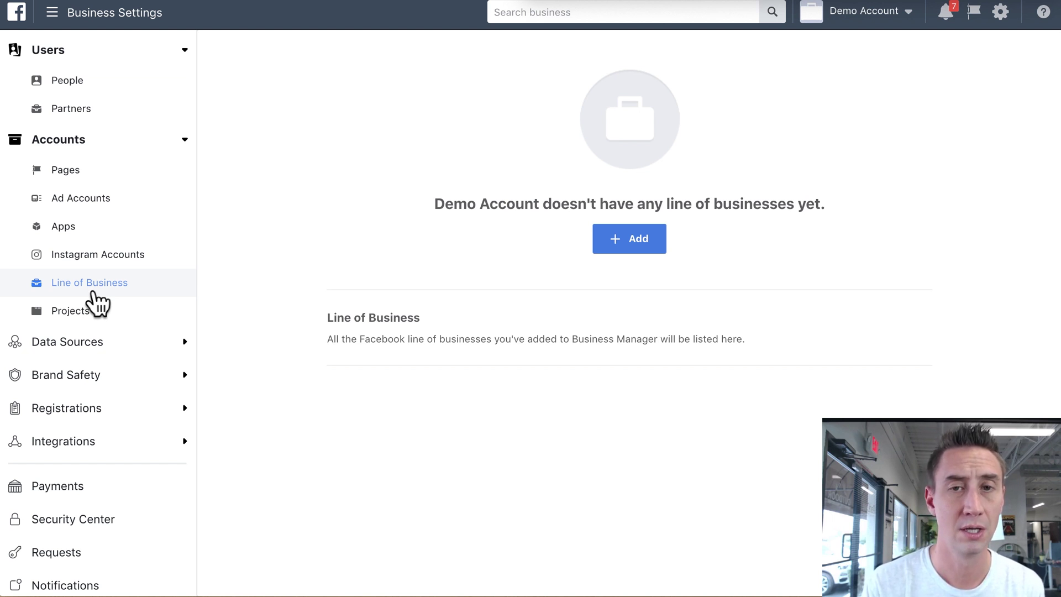
Step: Browse Projects, Catalogs, Pixels and Offline Event Sets, end on Custom Conversions, and collapse Data Sources and Accounts
left_click(82, 341)
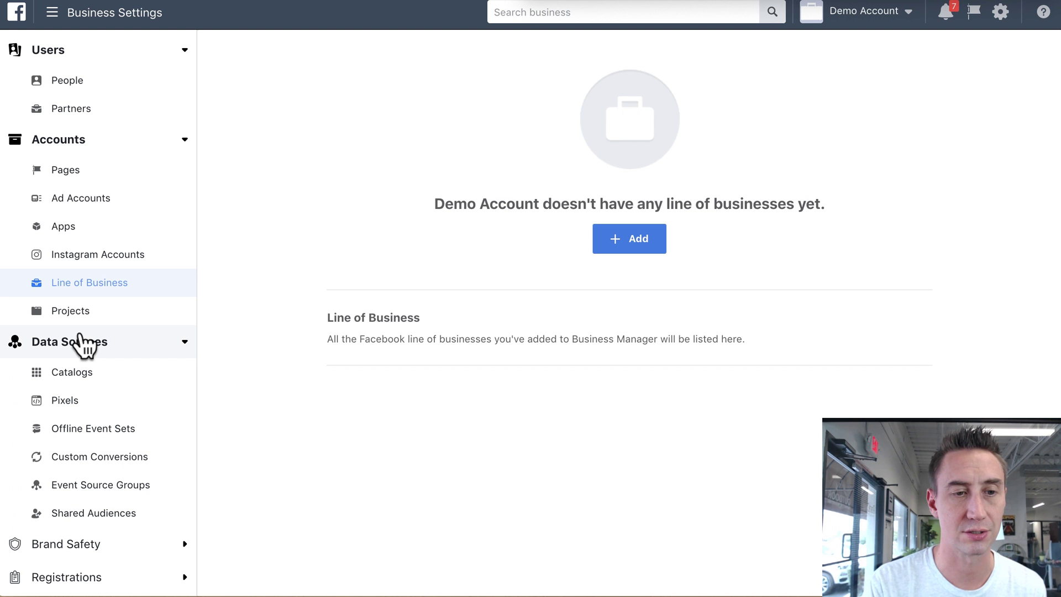
left_click(81, 323)
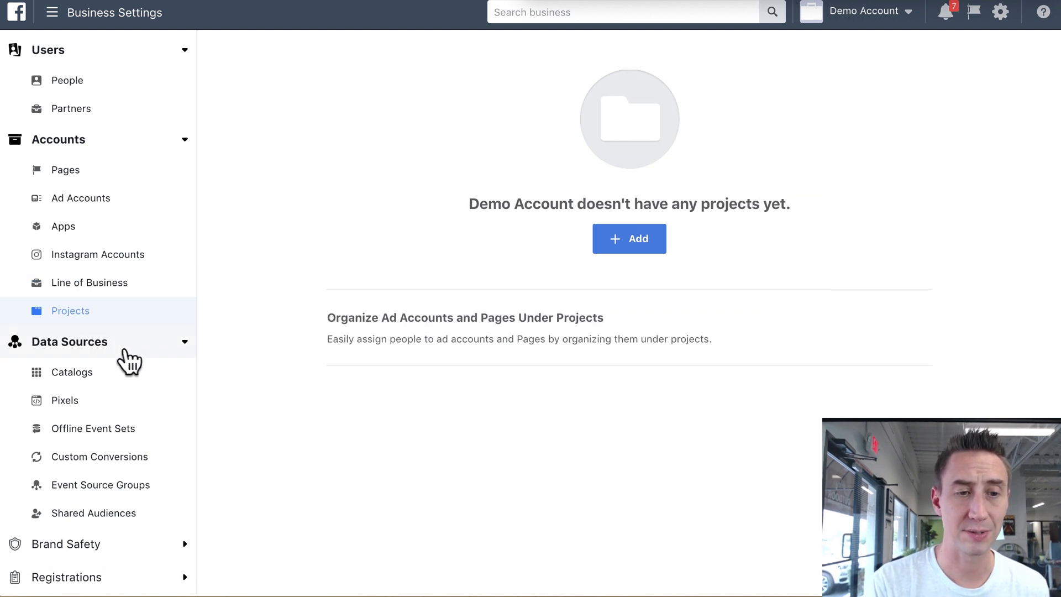
left_click(131, 391)
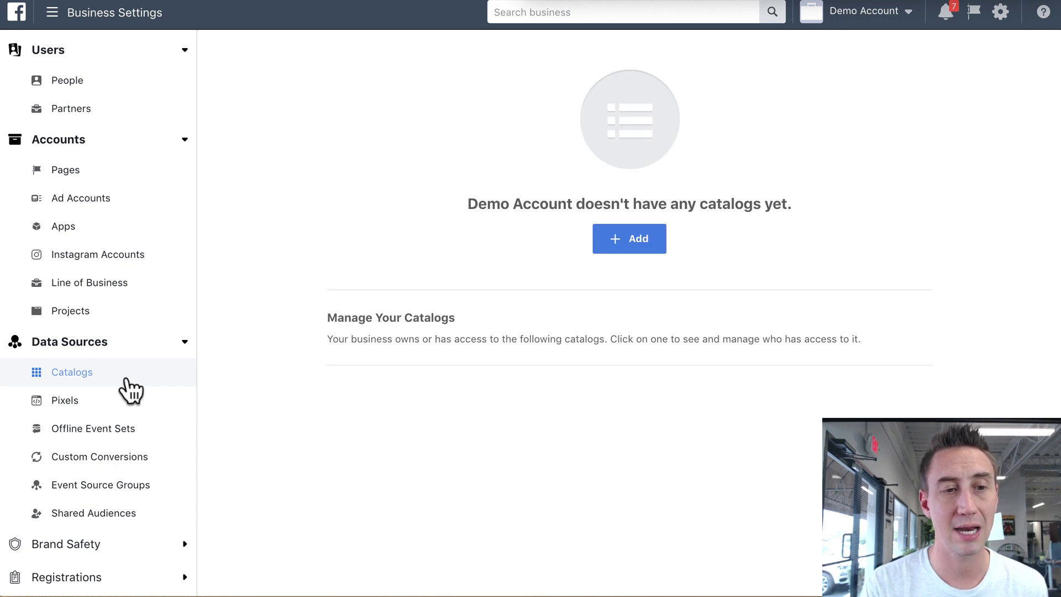
left_click(119, 413)
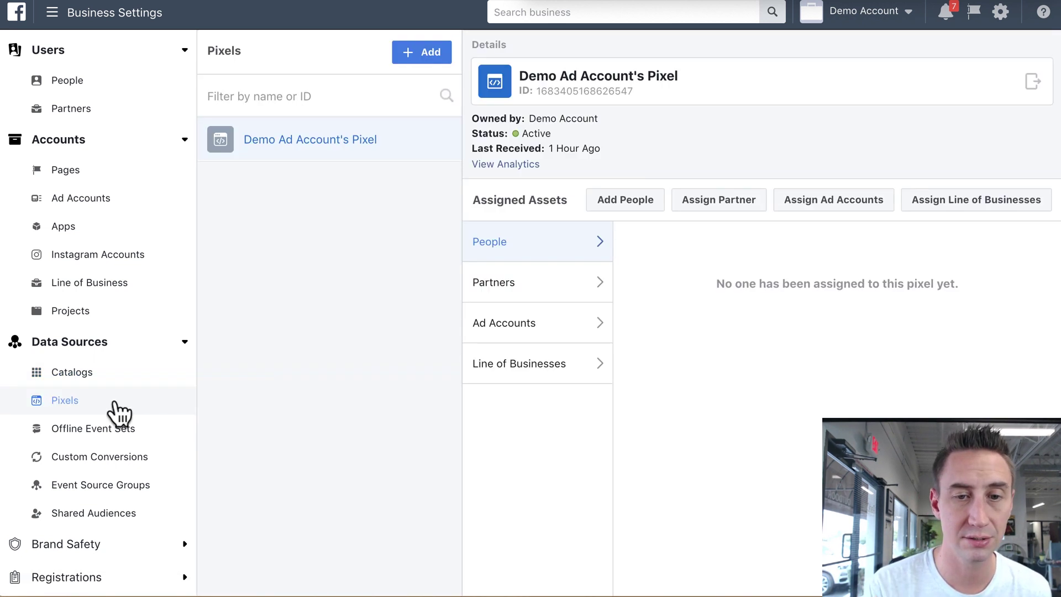
left_click(120, 443)
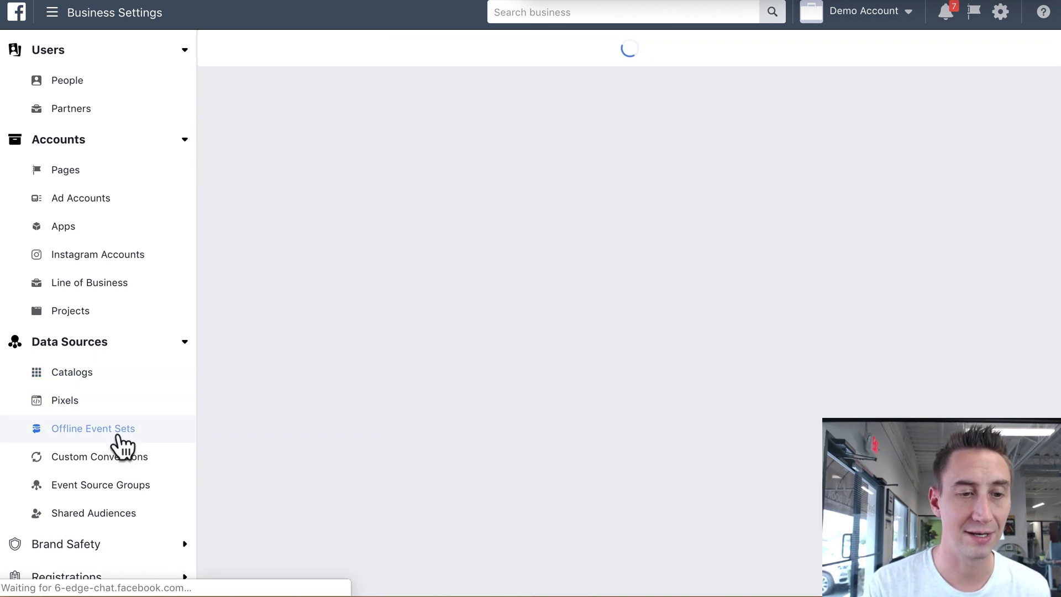
left_click(117, 460)
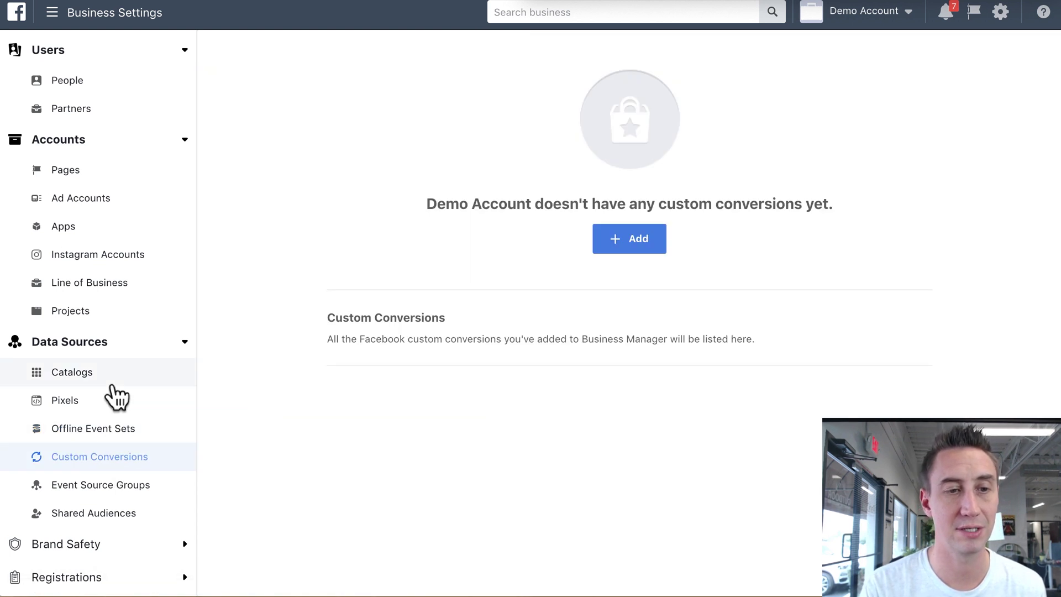
left_click(109, 354)
left_click(108, 145)
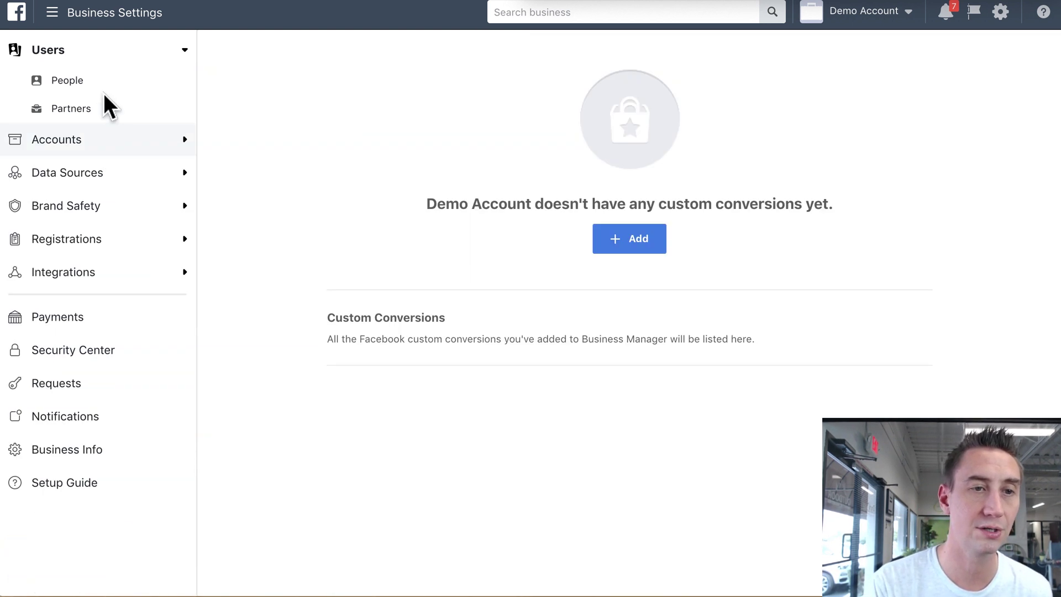
Step: Collapse Users and expand the Registrations, Brand Safety and Integrations groups to preview them
left_click(113, 65)
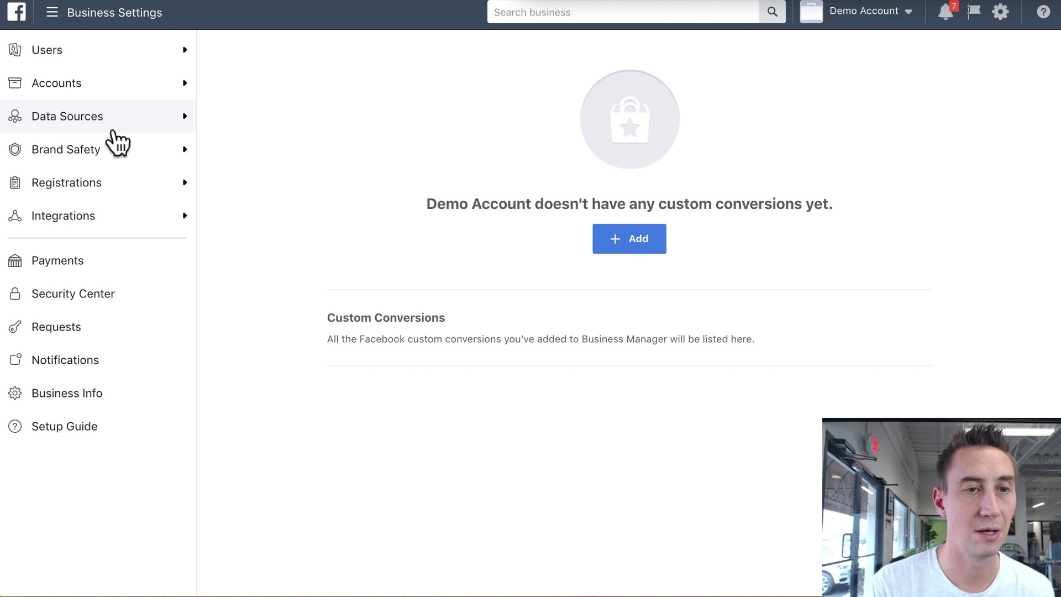
left_click(108, 150)
left_click(110, 184)
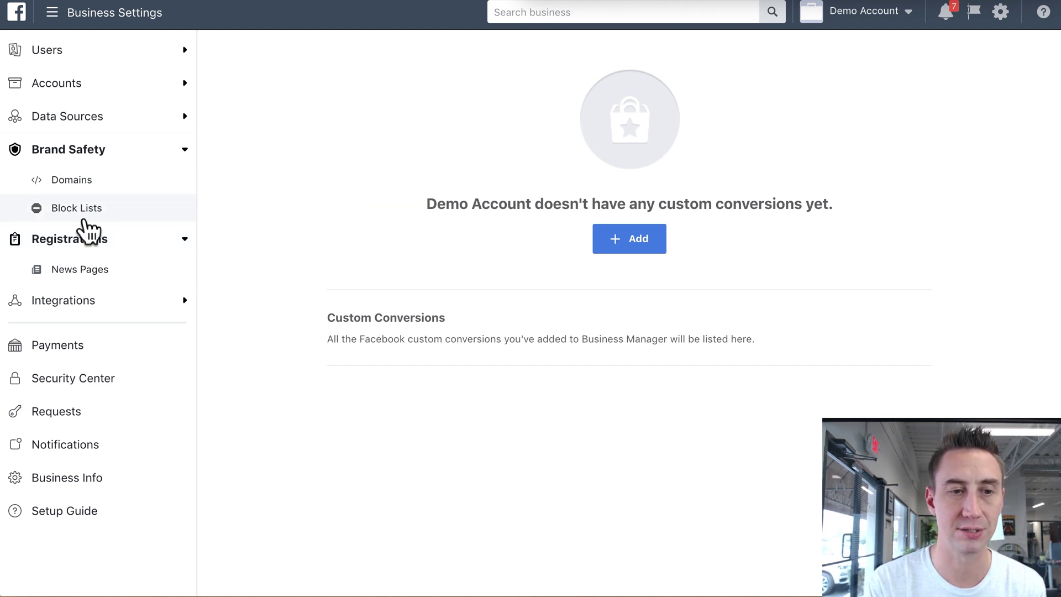
left_click(85, 305)
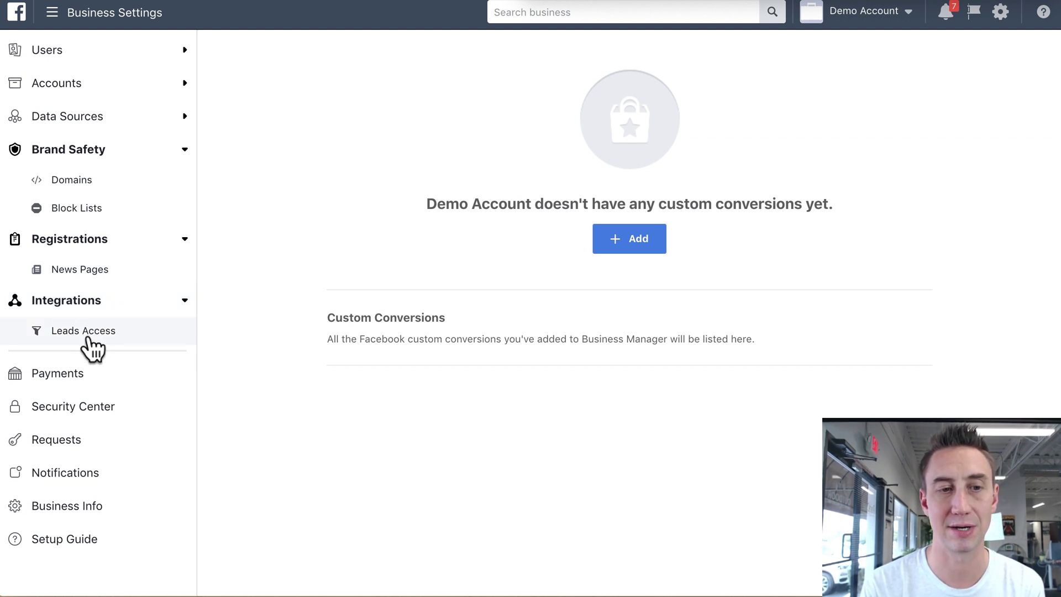
Step: Collapse Brand Safety, Registrations and Integrations again, leaving only Accounts expanded
left_click(83, 151)
left_click(86, 185)
left_click(85, 216)
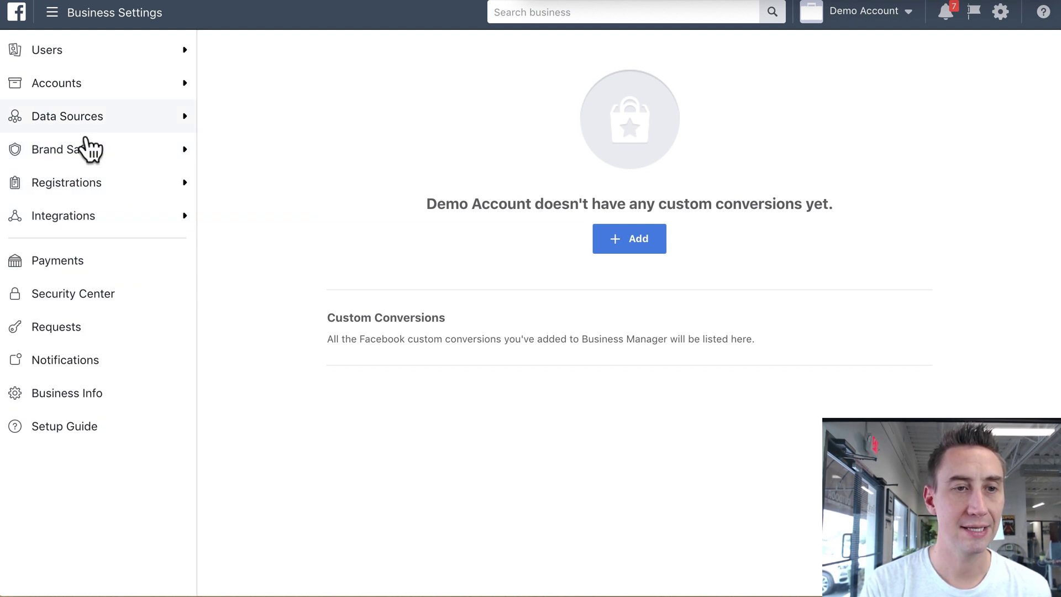
left_click(80, 88)
Step: Open the Pages list, try Add a Page with the search 'elec', then dismiss the dialog
left_click(77, 115)
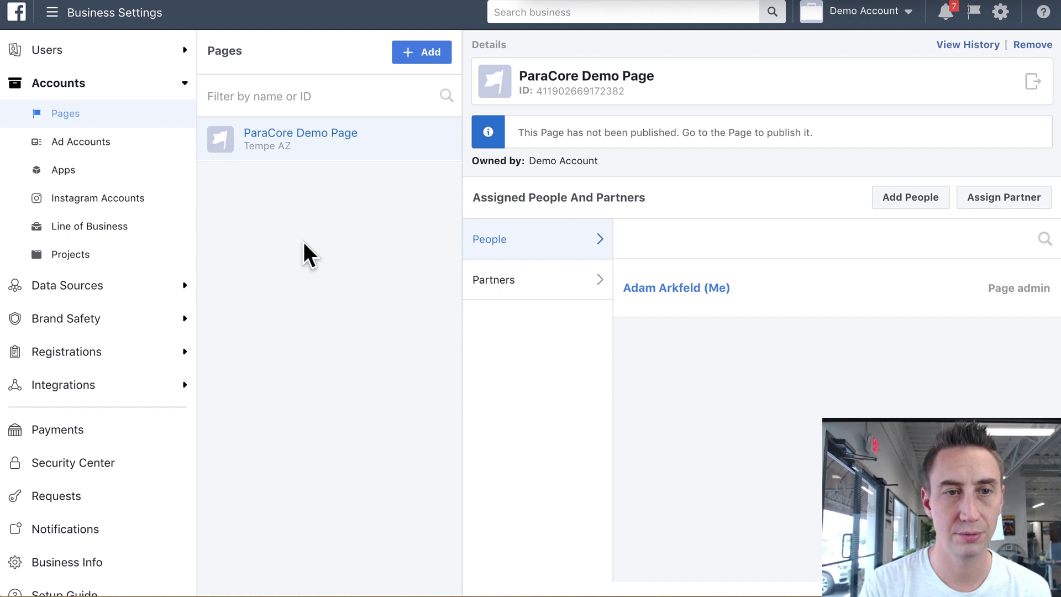
left_click(424, 59)
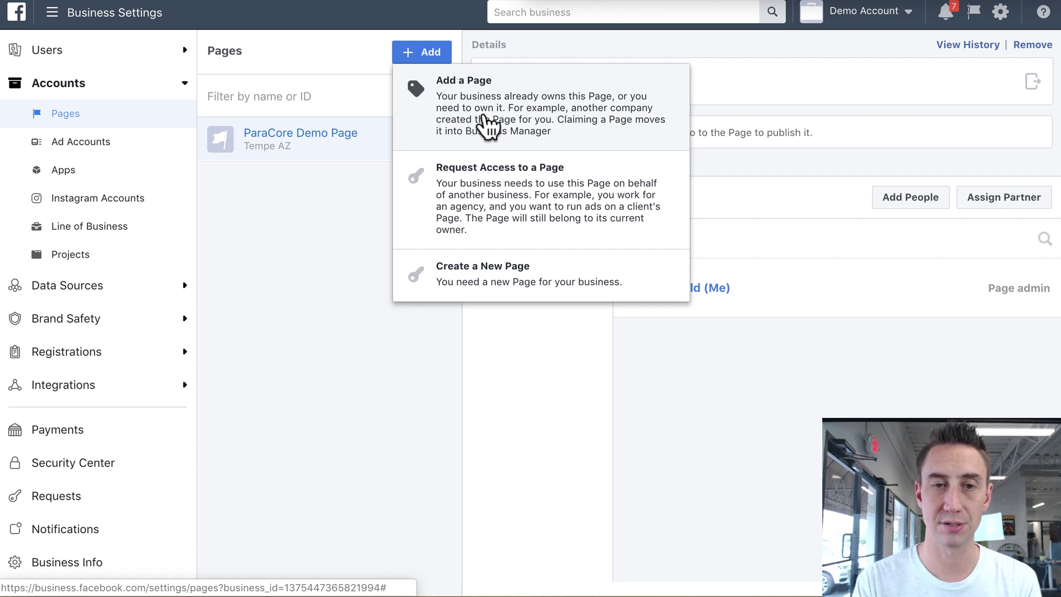
left_click(487, 126)
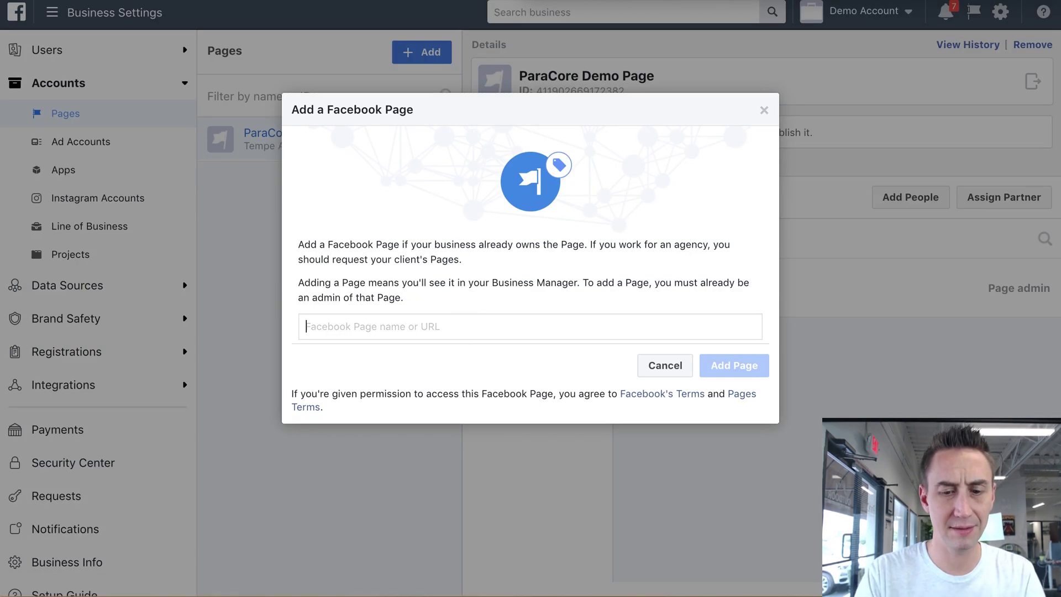
type("elec")
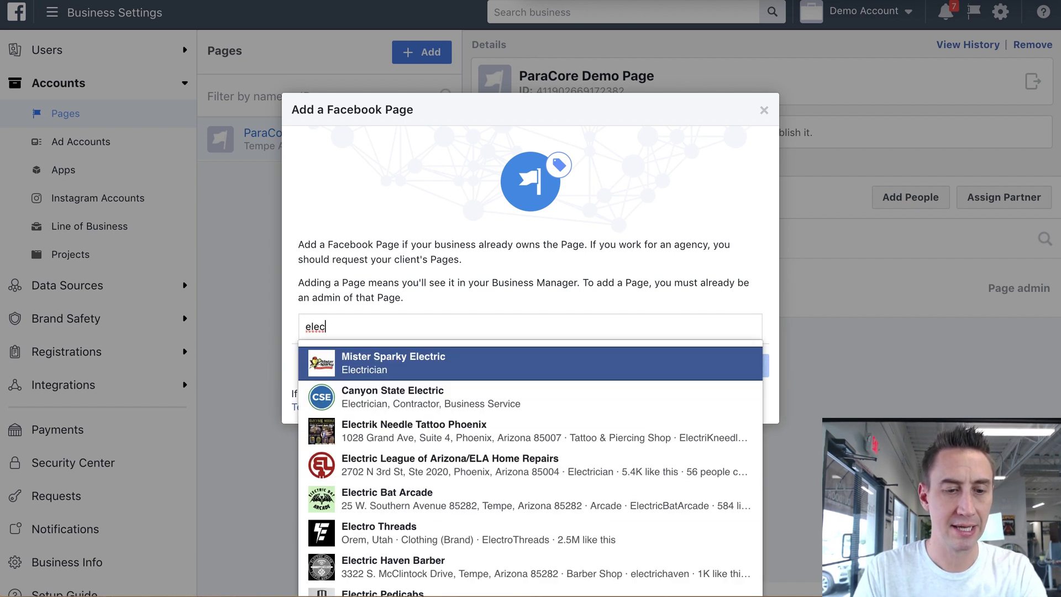
key("Escape")
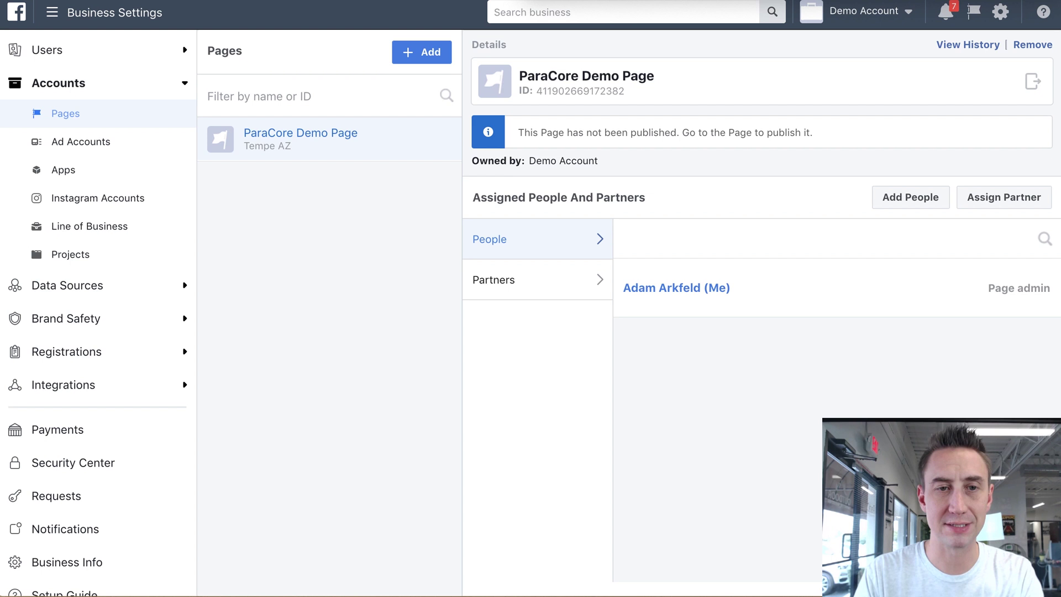
left_click(445, 60)
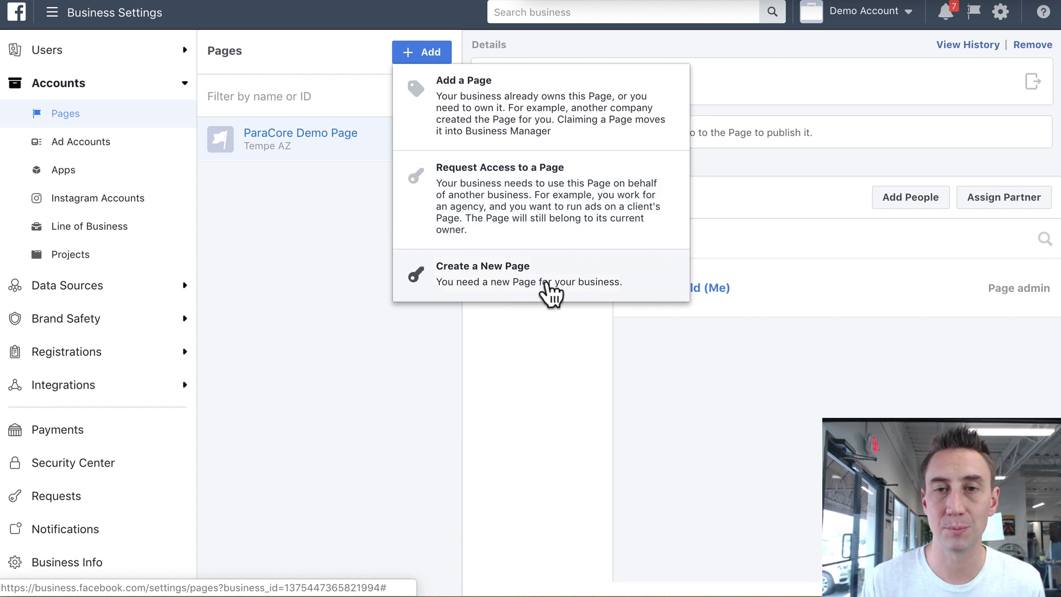
left_click(561, 188)
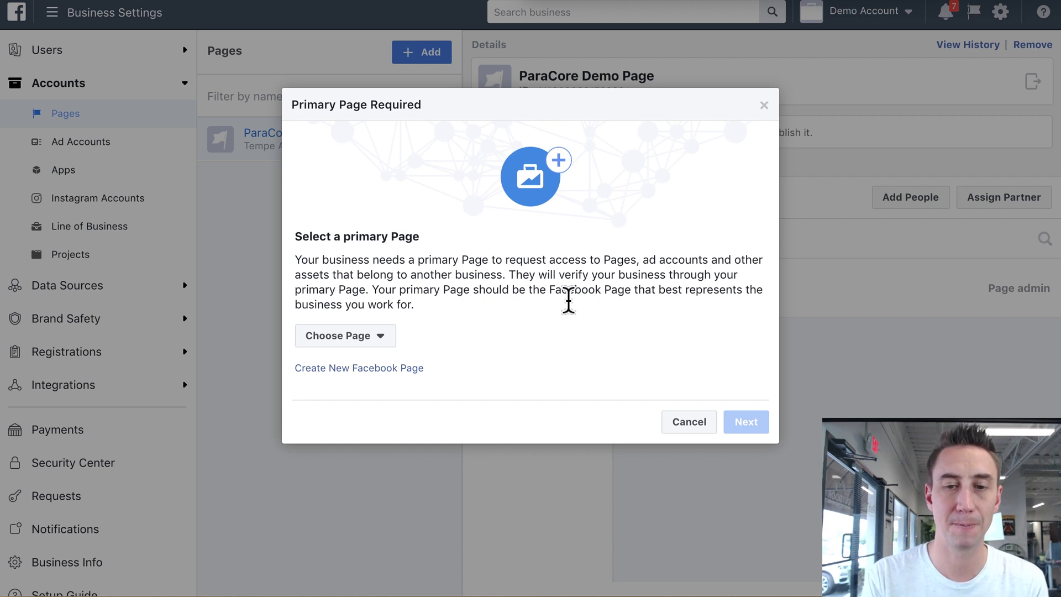
left_click(689, 422)
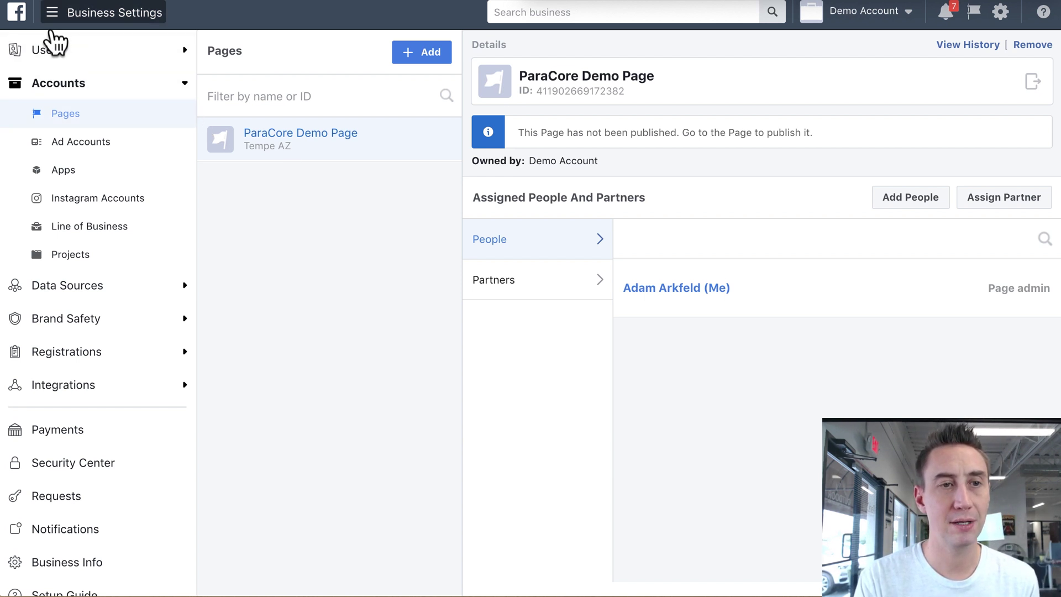
Step: Go home, open Business Settings, check Audiences in the Asset Library, then return to the home overview
left_click(17, 11)
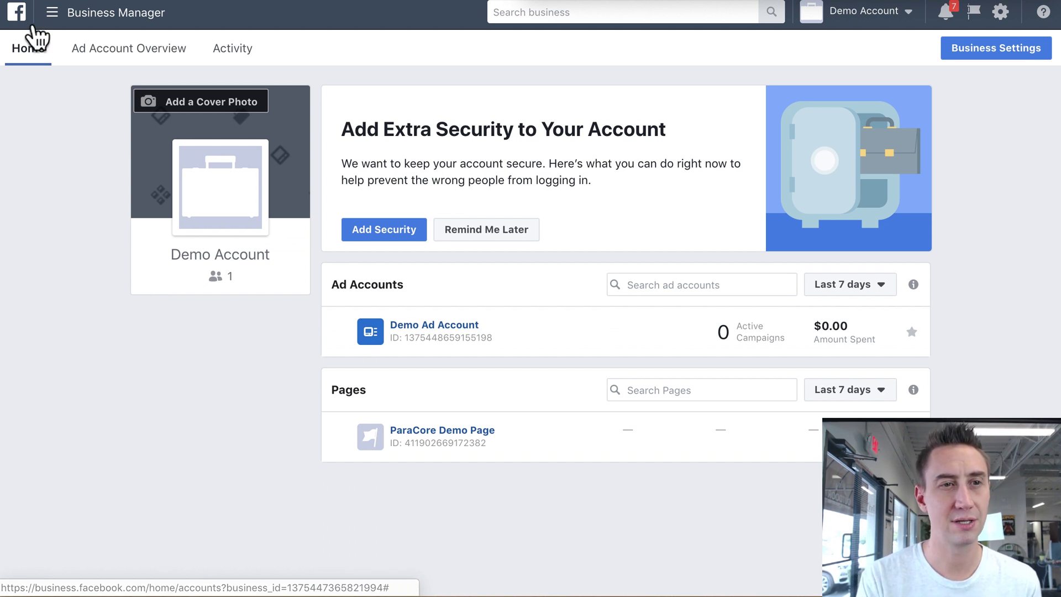
left_click(1009, 55)
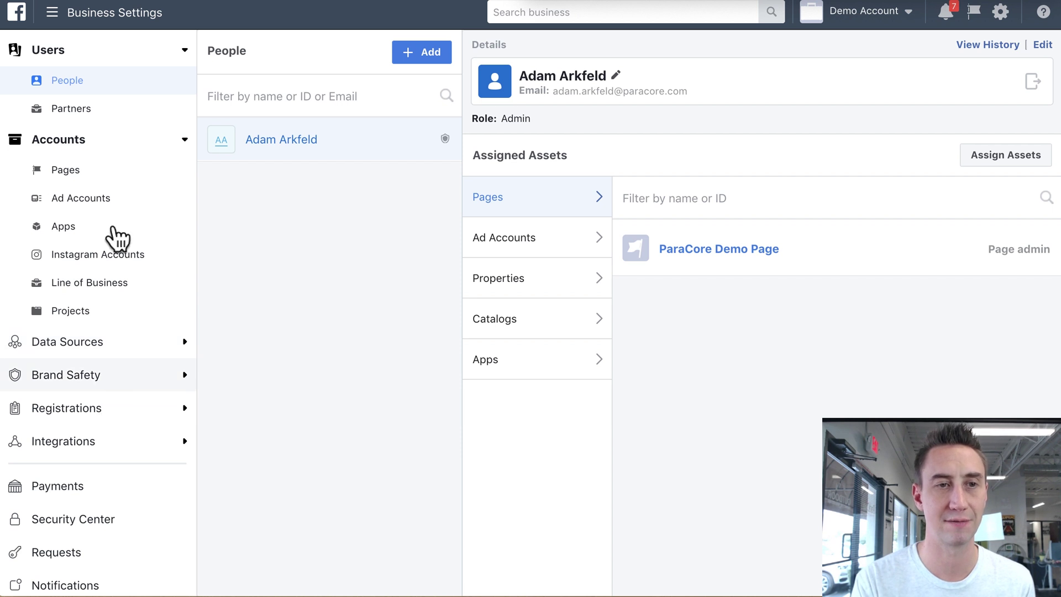
left_click(62, 19)
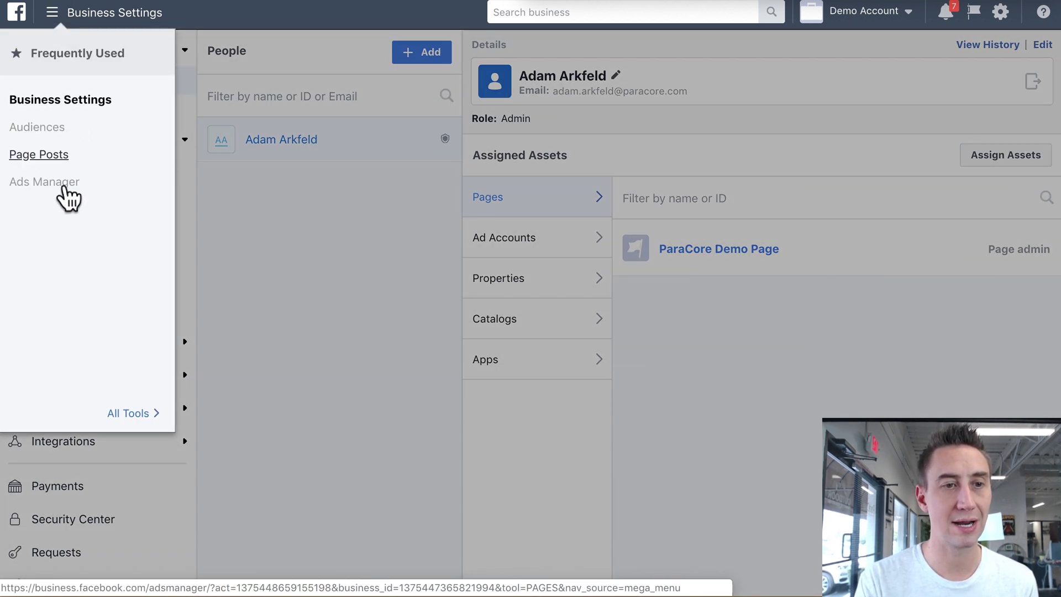
left_click(71, 146)
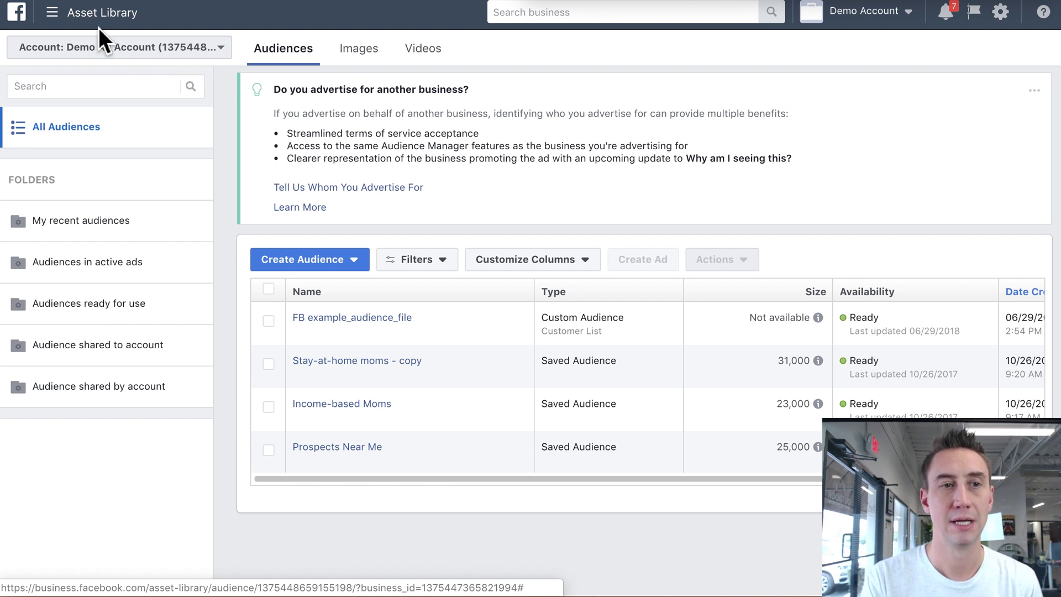
left_click(33, 22)
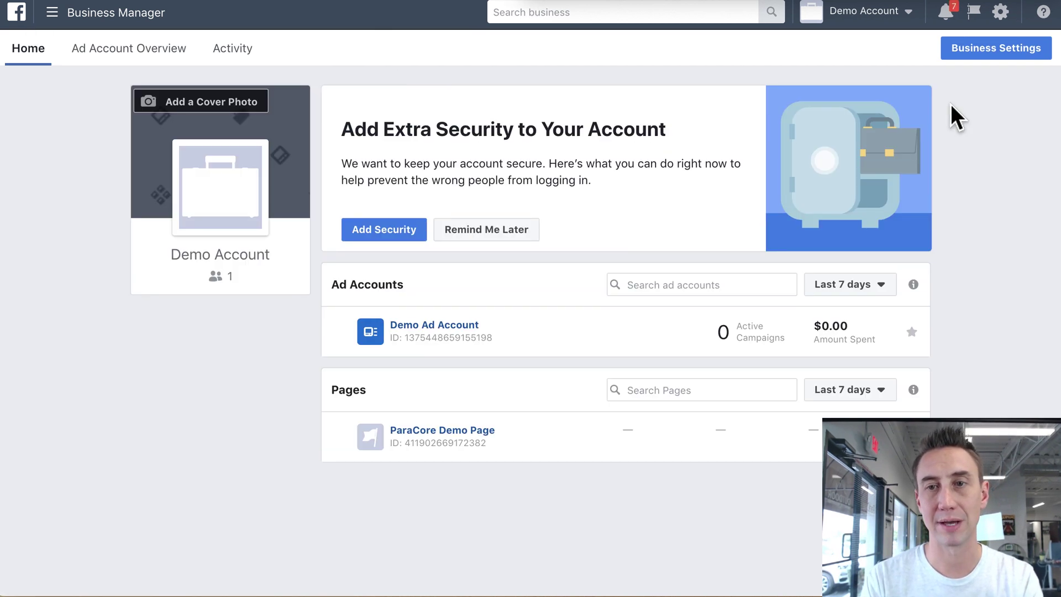
Step: Open Business Settings from the home page's top-right button to reach the People list
left_click(982, 57)
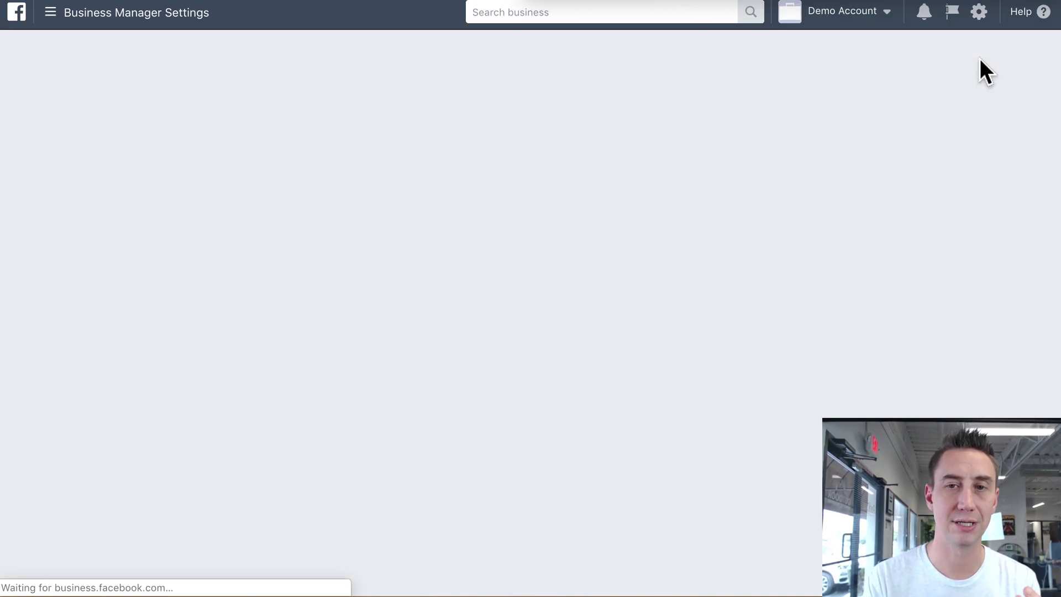